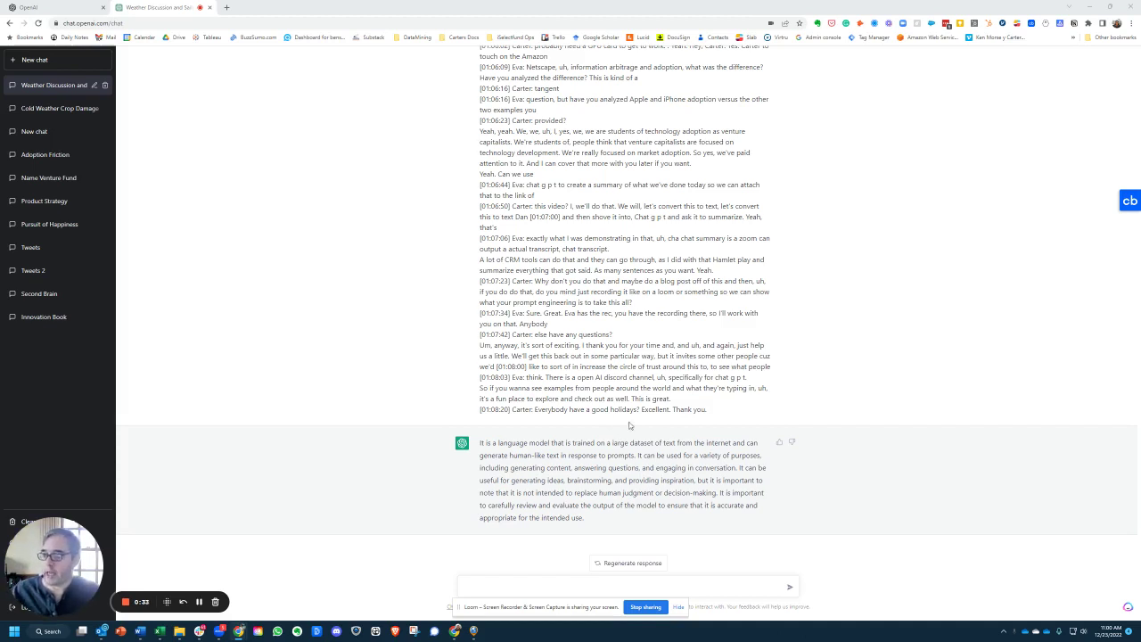
# Begin the prompt 'Please write a LinkedIn post, summarizing the', with the spelling fixed.
pyautogui.click(565, 589)
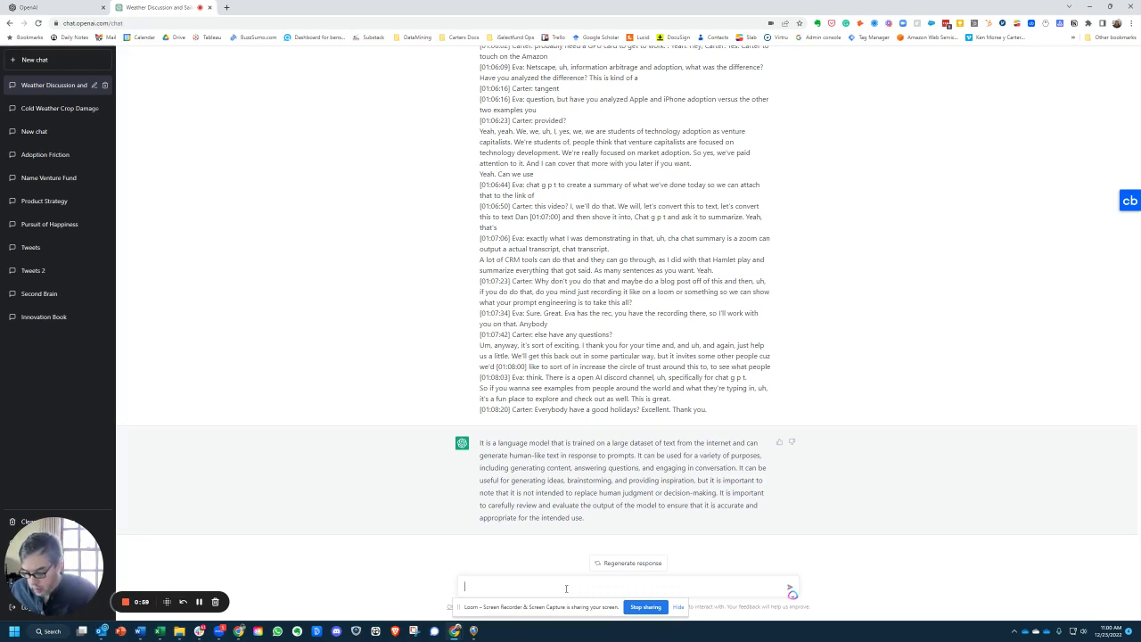
pyautogui.write('Please')
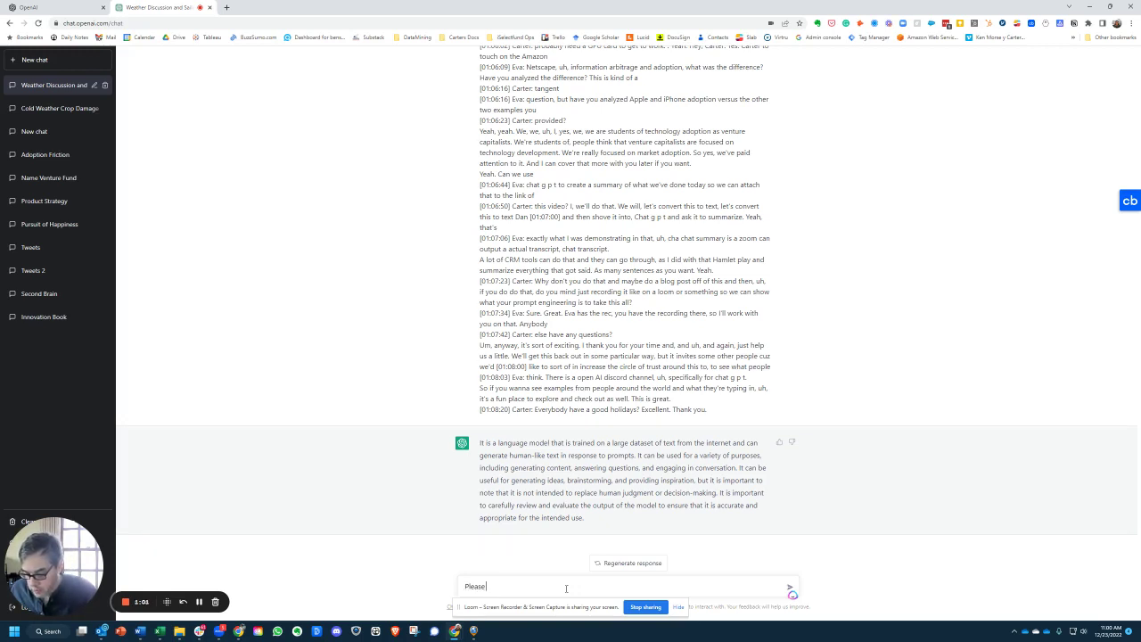
pyautogui.write(' write a l')
pyautogui.write('inkined post')
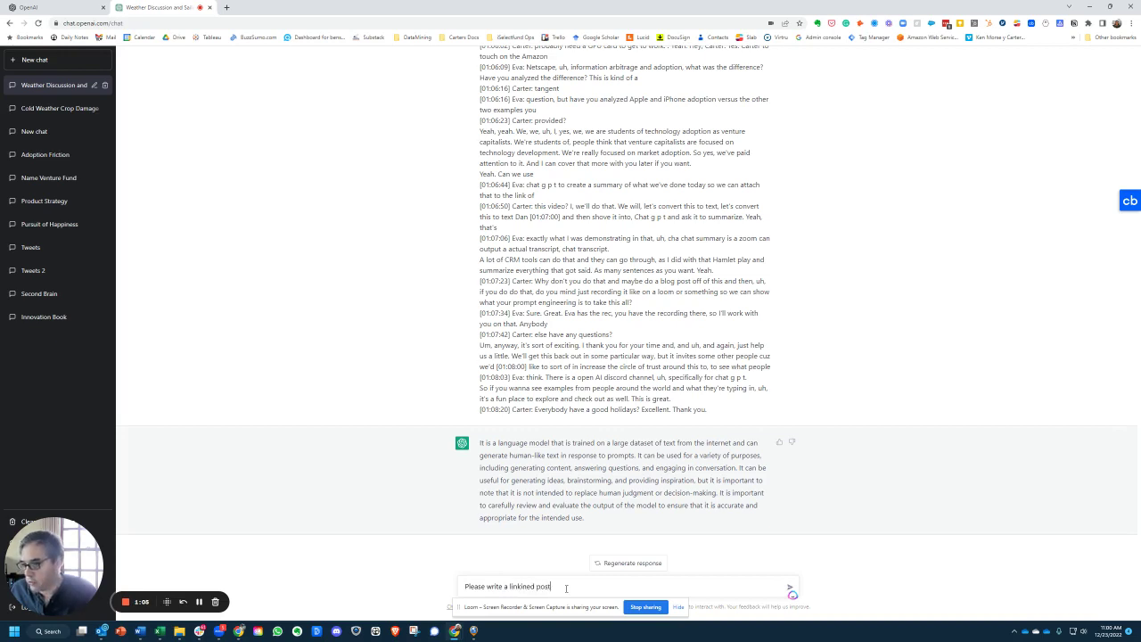
pyautogui.press('BackSpace')
pyautogui.press('BackSpace')
pyautogui.write('ed')
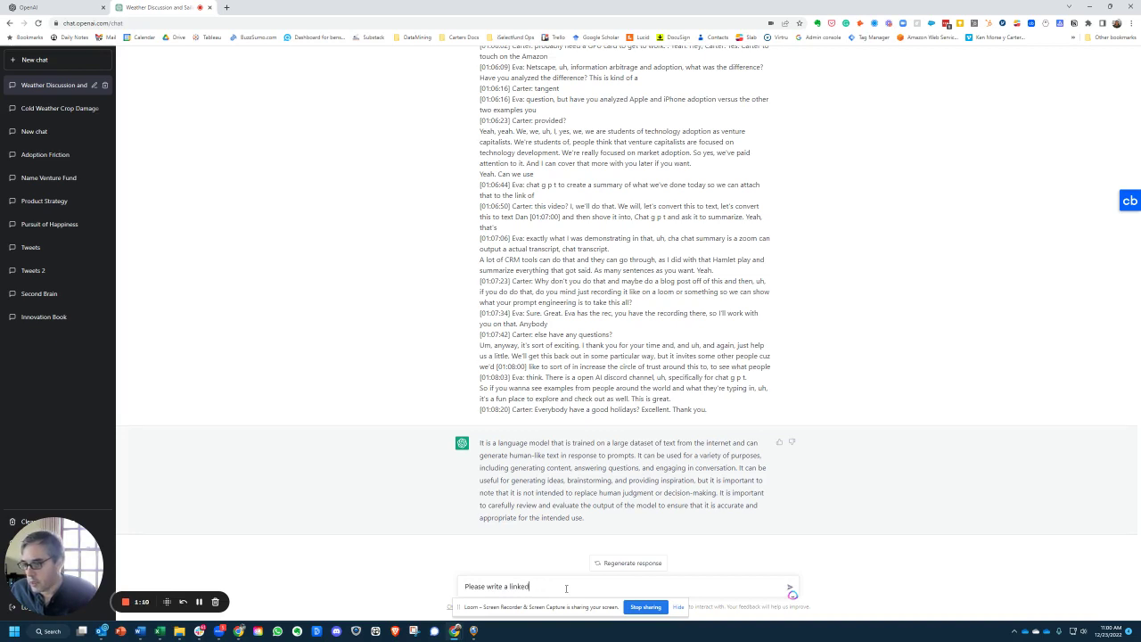
pyautogui.write('in post, s')
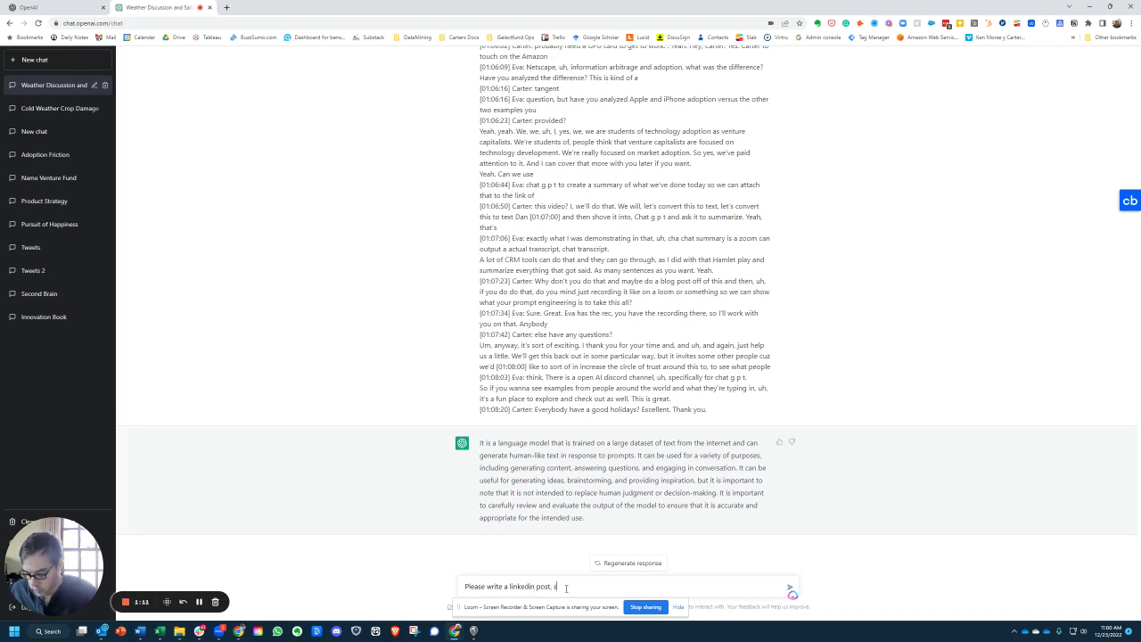
pyautogui.write('umarize')
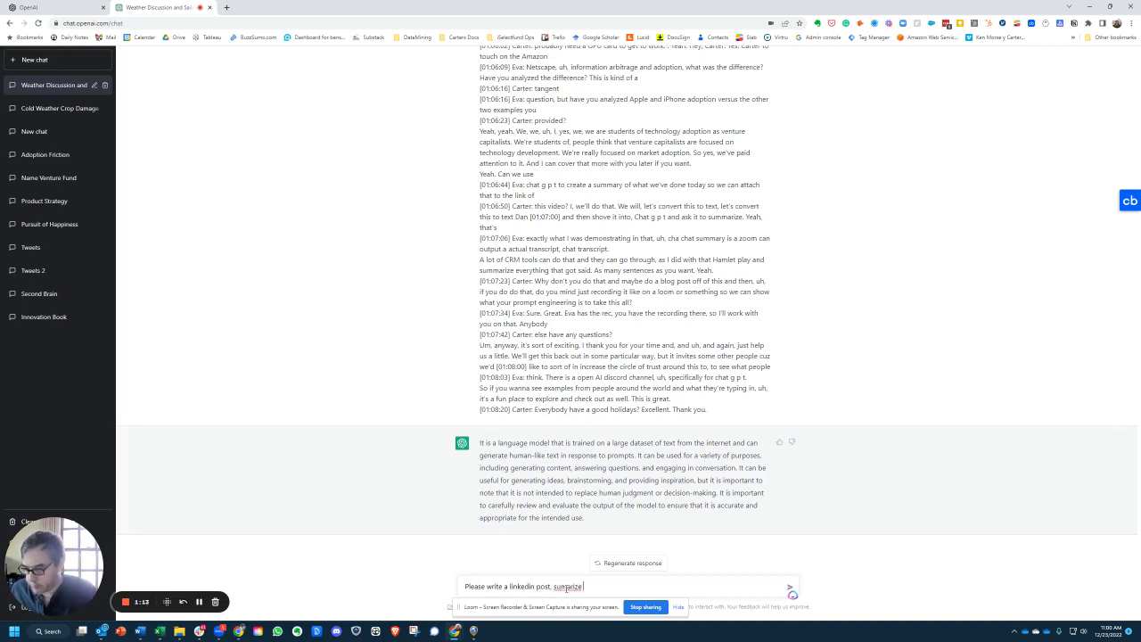
pyautogui.press('BackSpace')
pyautogui.press('BackSpace')
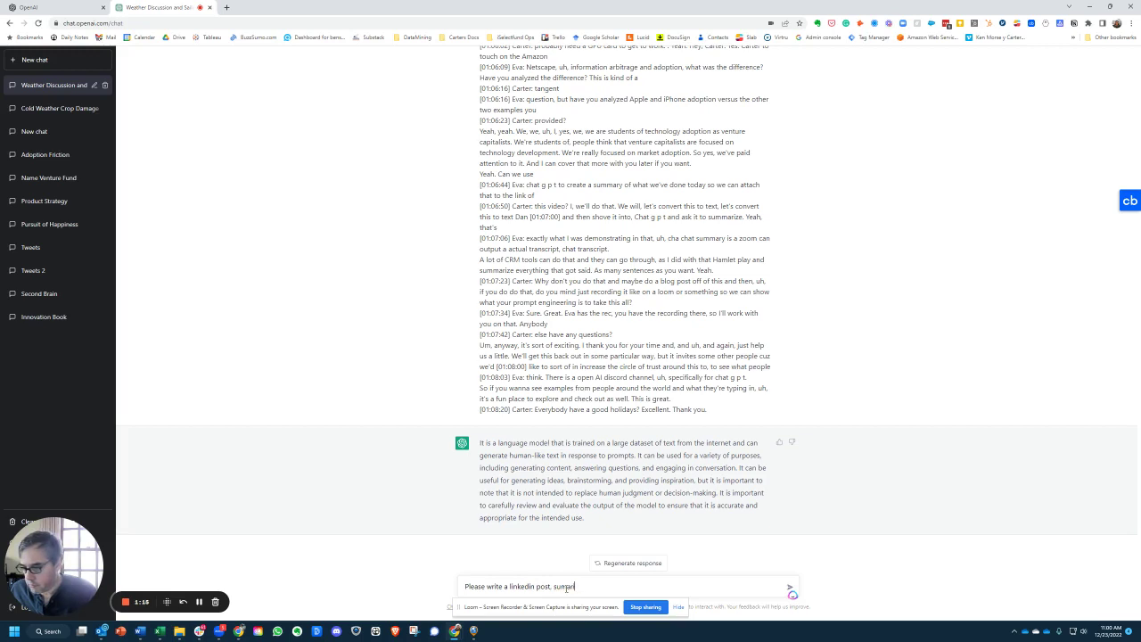
pyautogui.write('zing the')
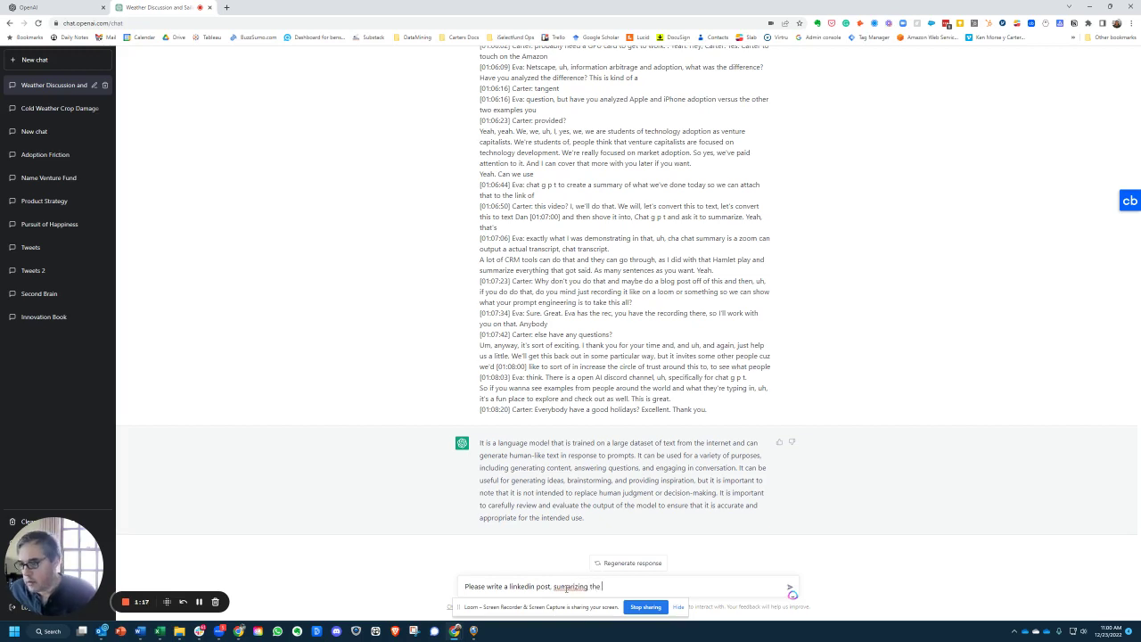
pyautogui.doubleClick(566, 586)
pyautogui.rightClick(566, 590)
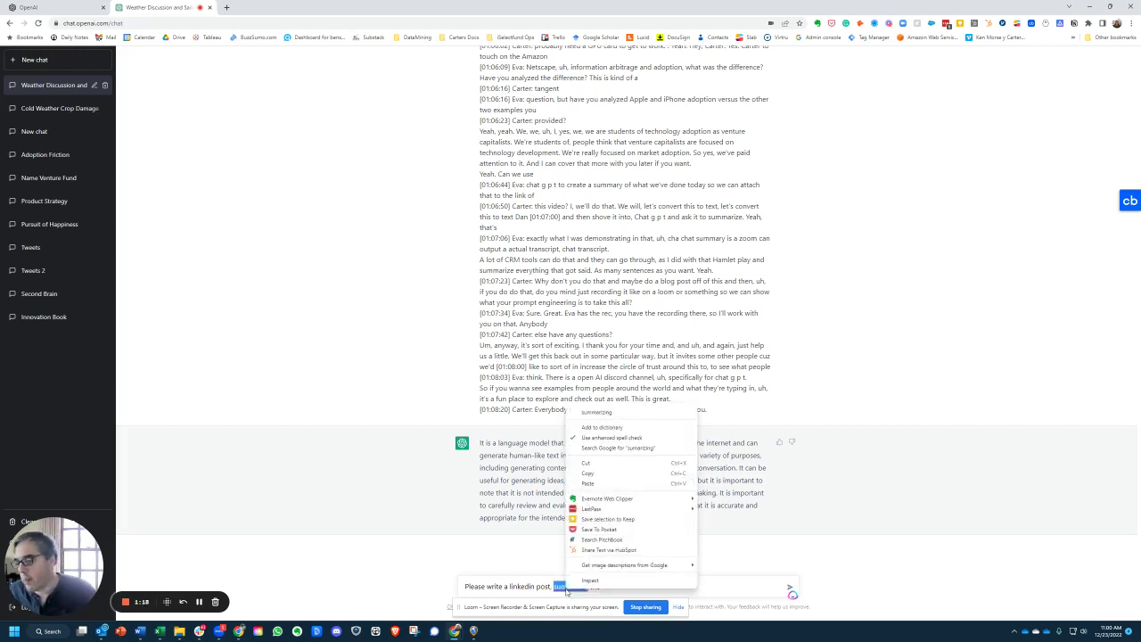
pyautogui.click(592, 408)
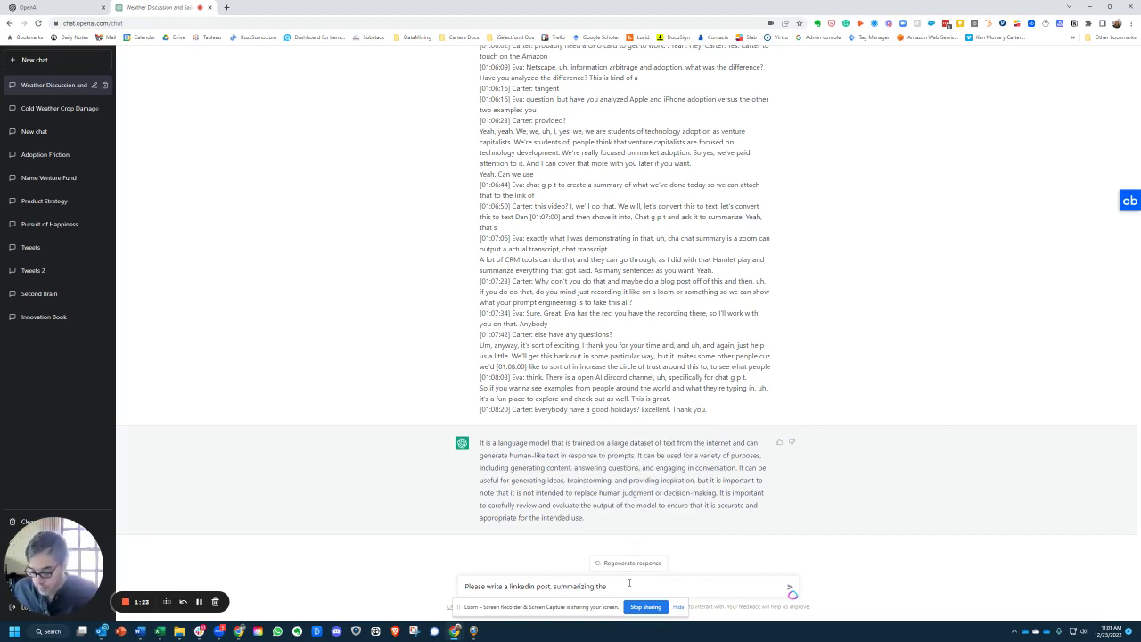
# Finish the prompt asking to highlight the conversation and encourage watching and sharing the video.
pyautogui.write('pai')
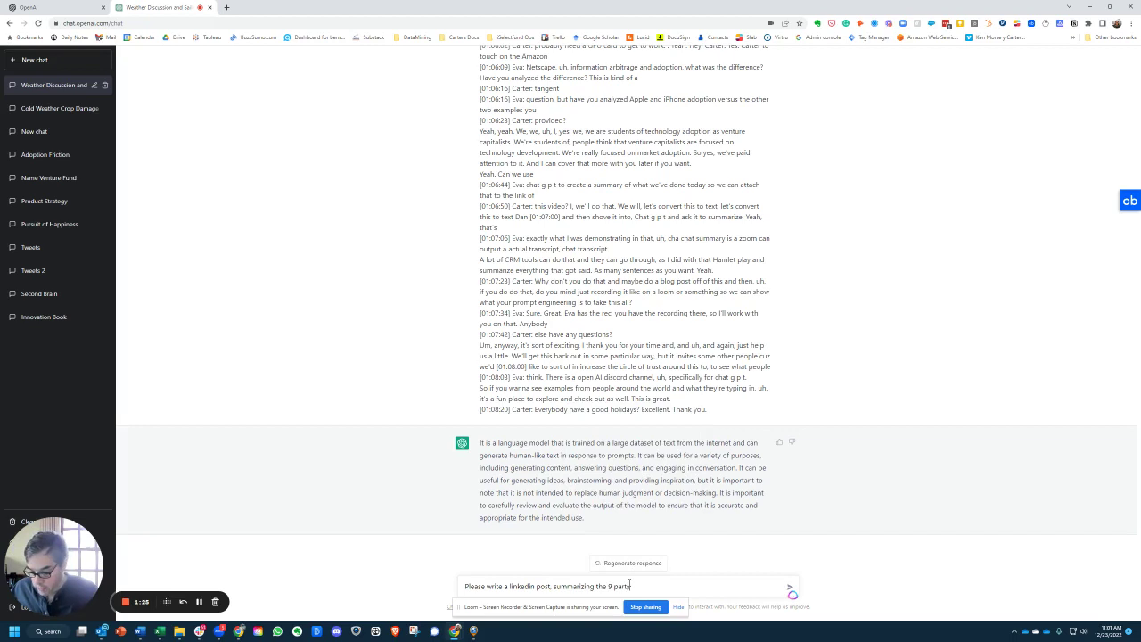
pyautogui.write(' the transc')
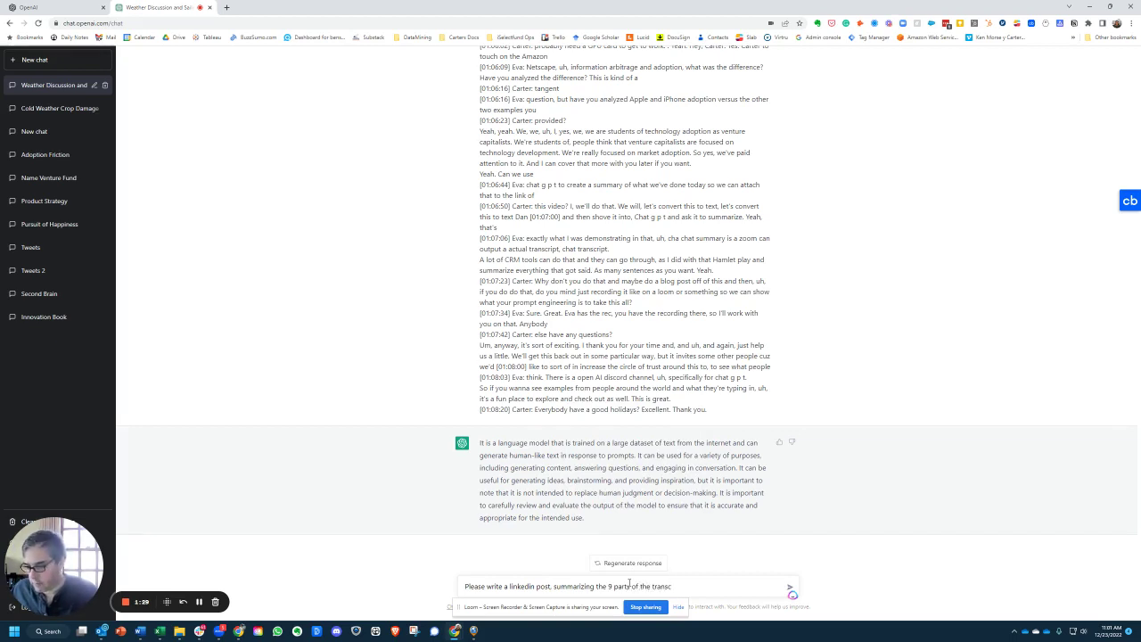
pyautogui.press('BackSpace')
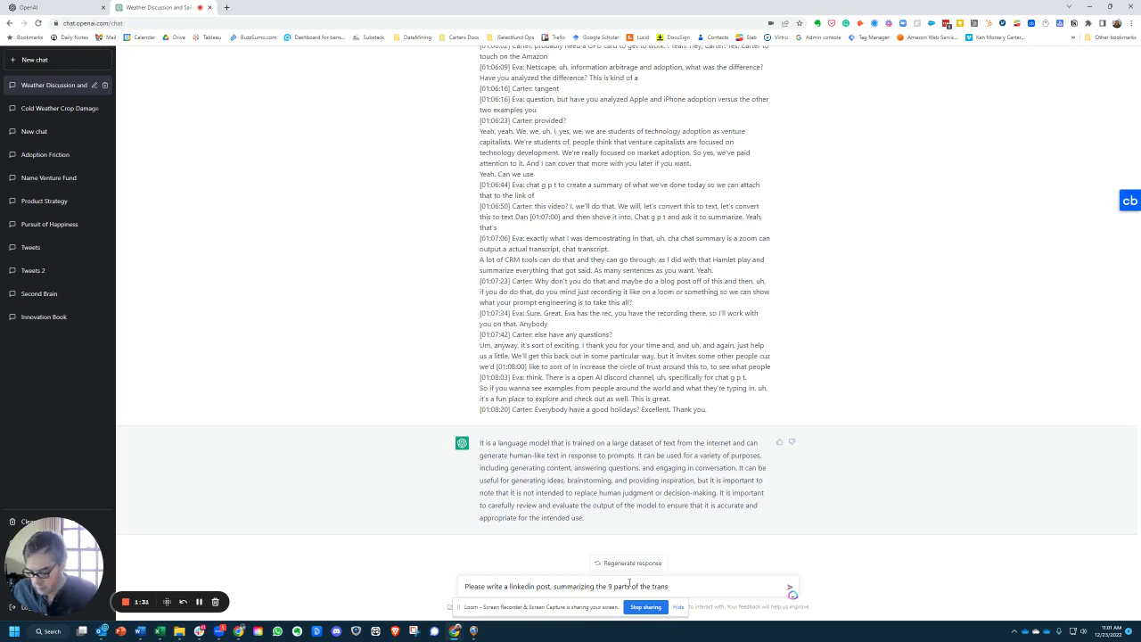
pyautogui.write('cript')
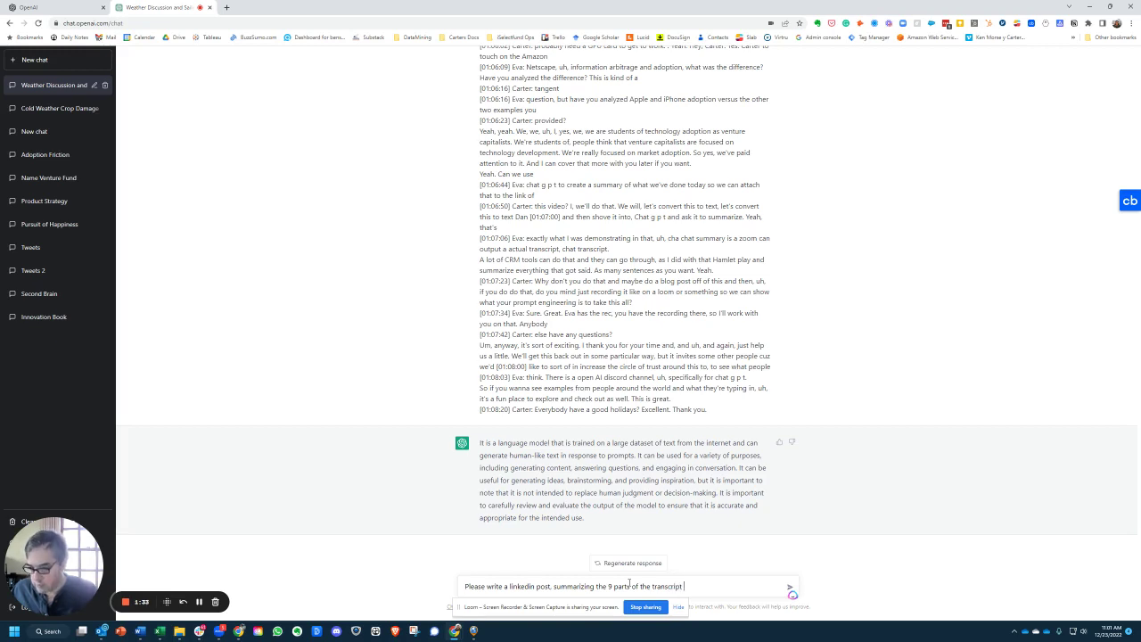
pyautogui.write(' above ')
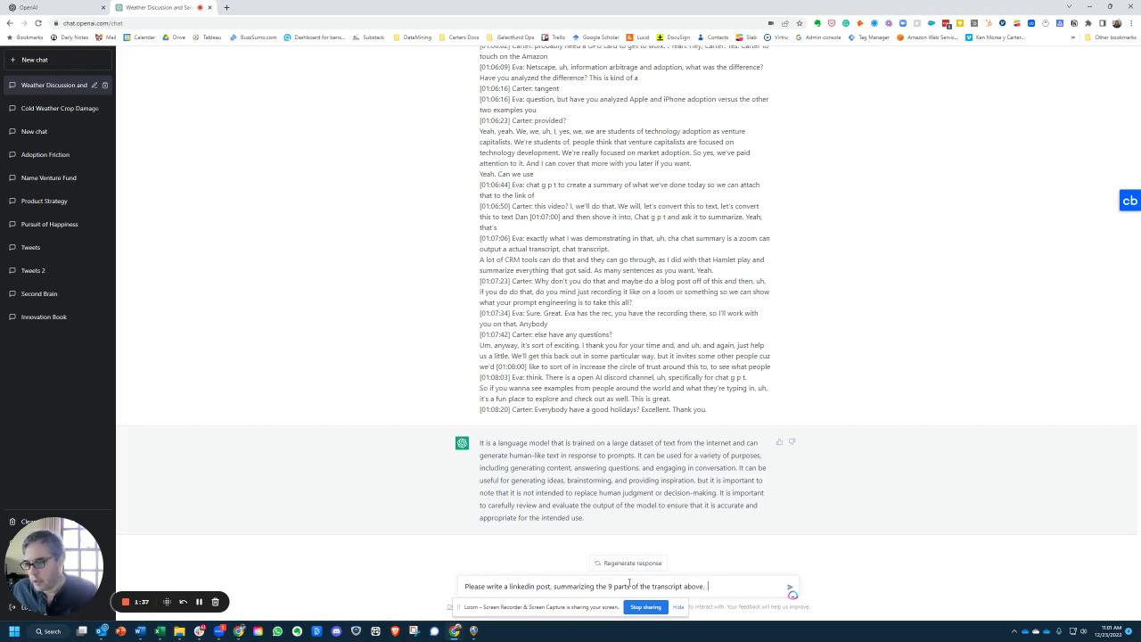
pyautogui.write(' The post shou')
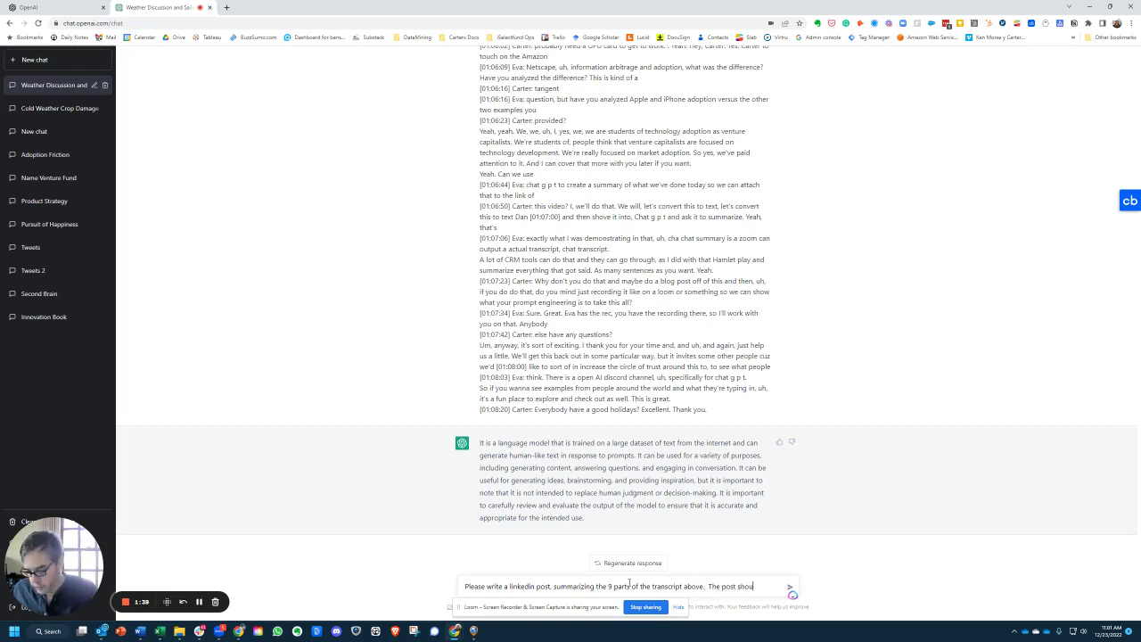
pyautogui.write('ld')
pyautogui.write('ighlight the')
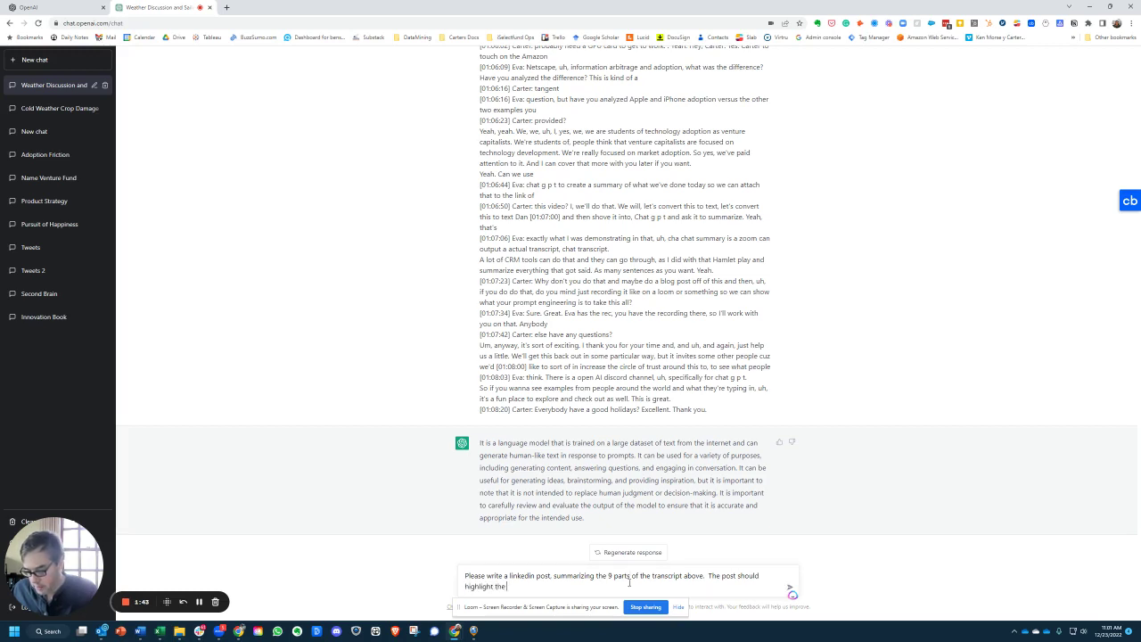
pyautogui.write(' comversati')
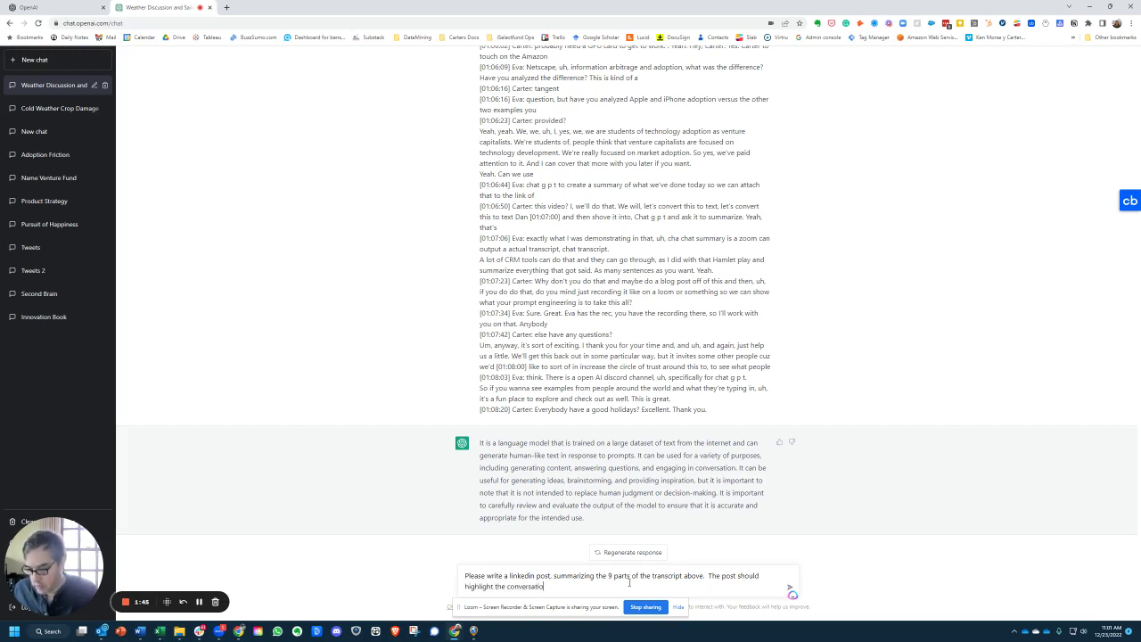
pyautogui.write('on and')
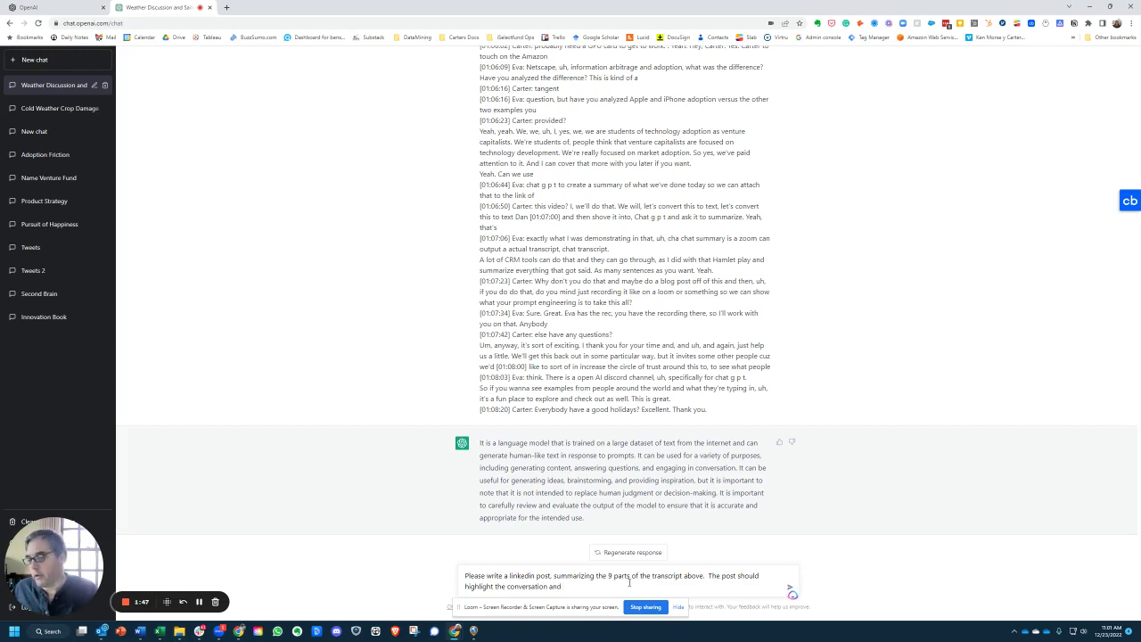
pyautogui.write(' encur')
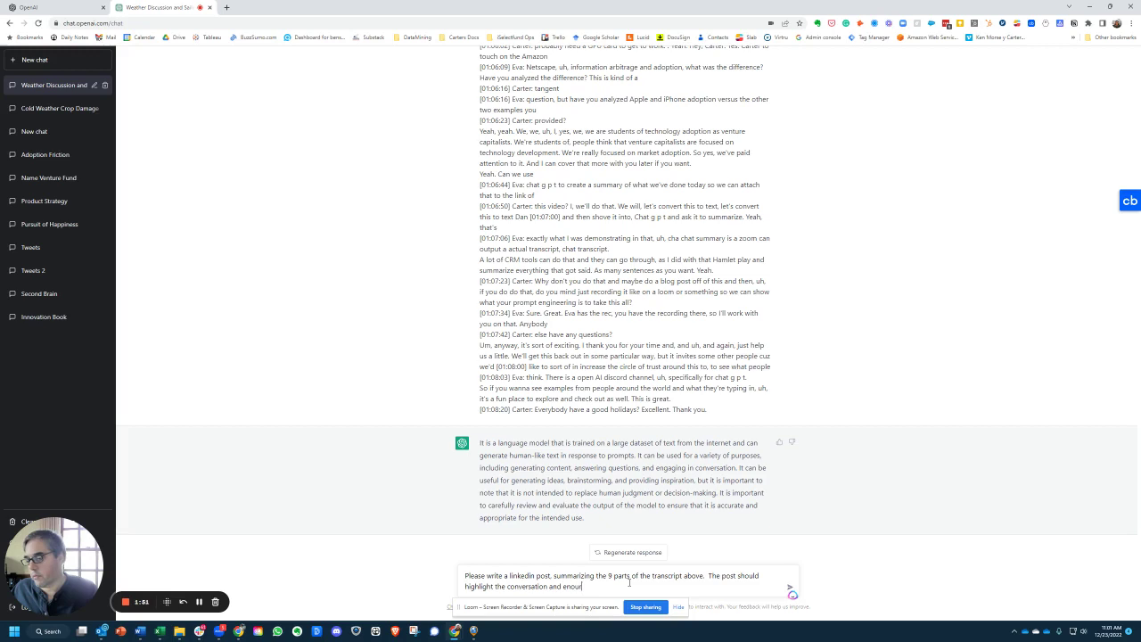
pyautogui.write('age pe')
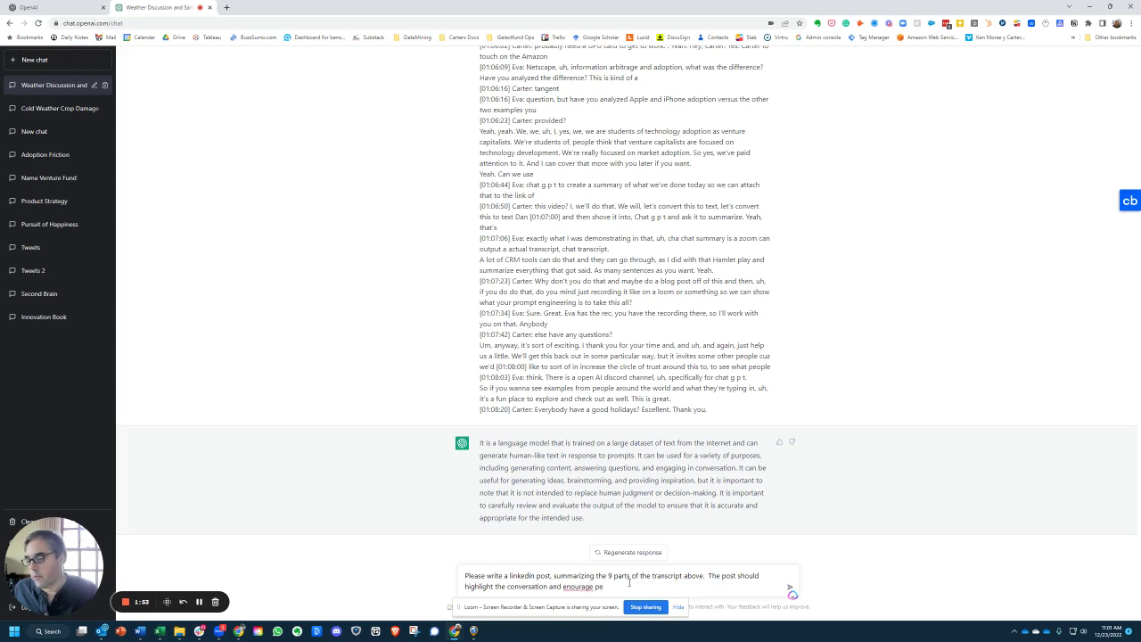
pyautogui.write('ople t')
pyautogui.write('o watch')
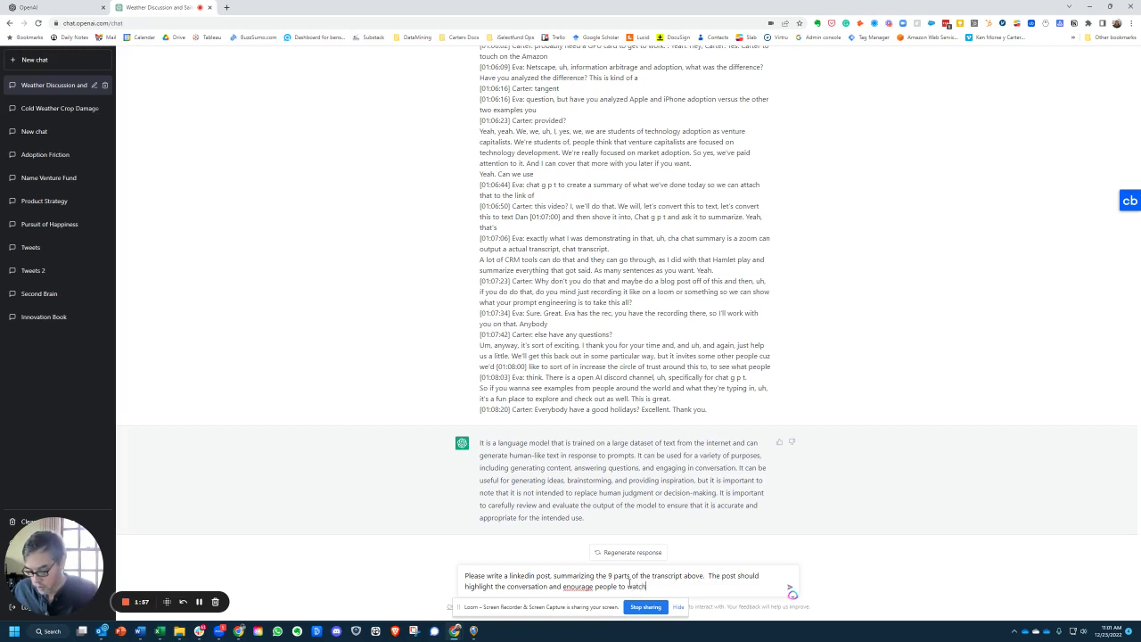
pyautogui.write(' and share th')
pyautogui.write('e v')
pyautogui.write('ideo.')
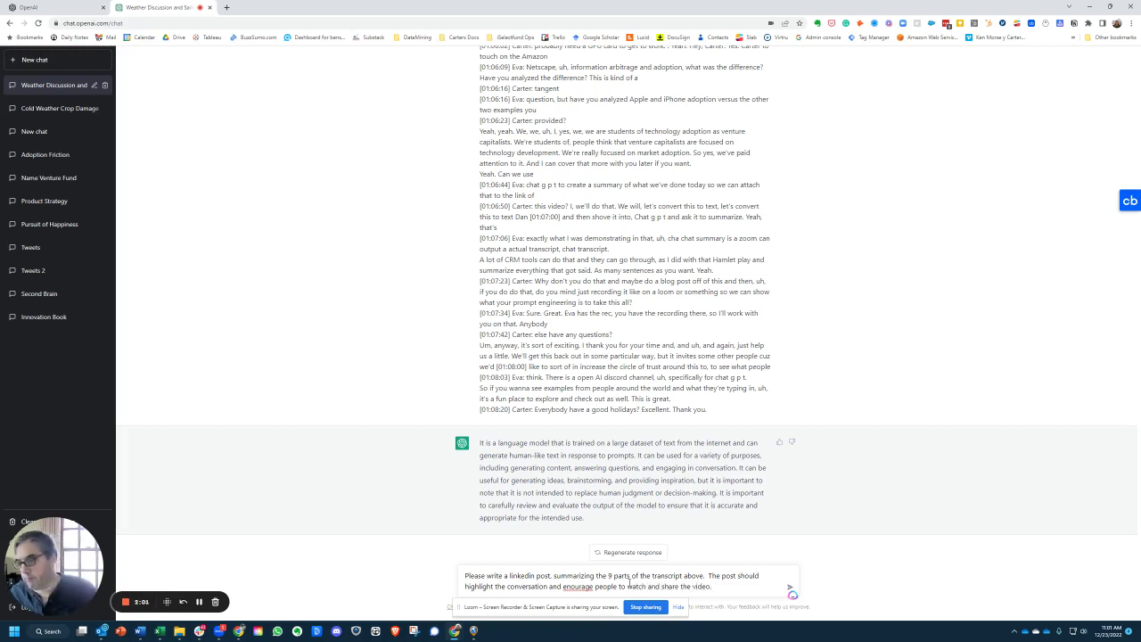
pyautogui.rightClick(578, 587)
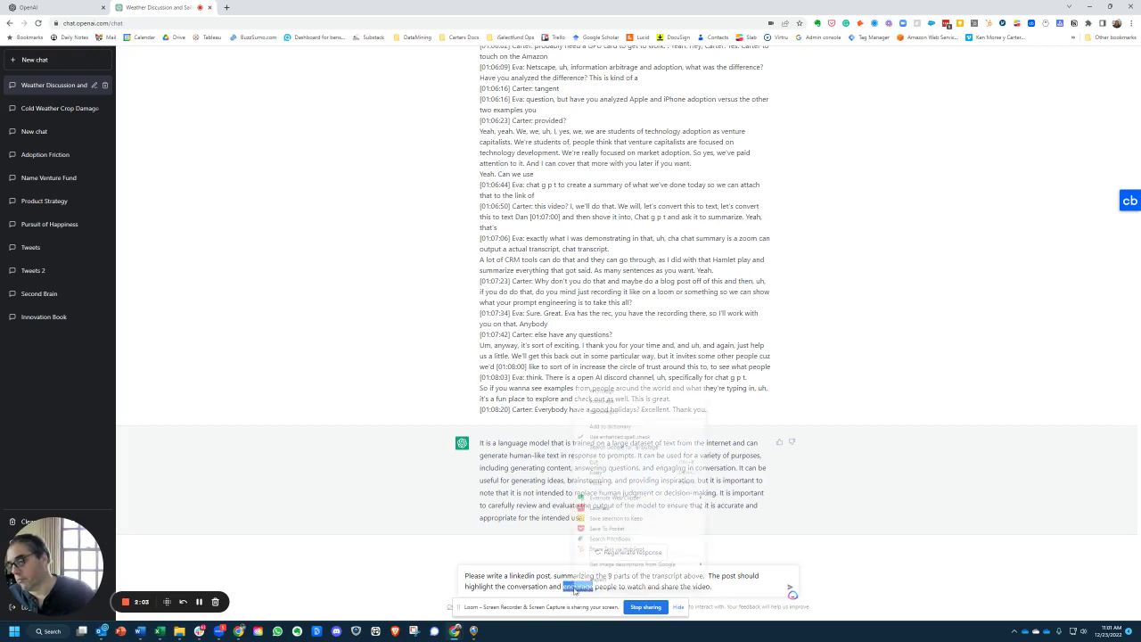
pyautogui.click(612, 393)
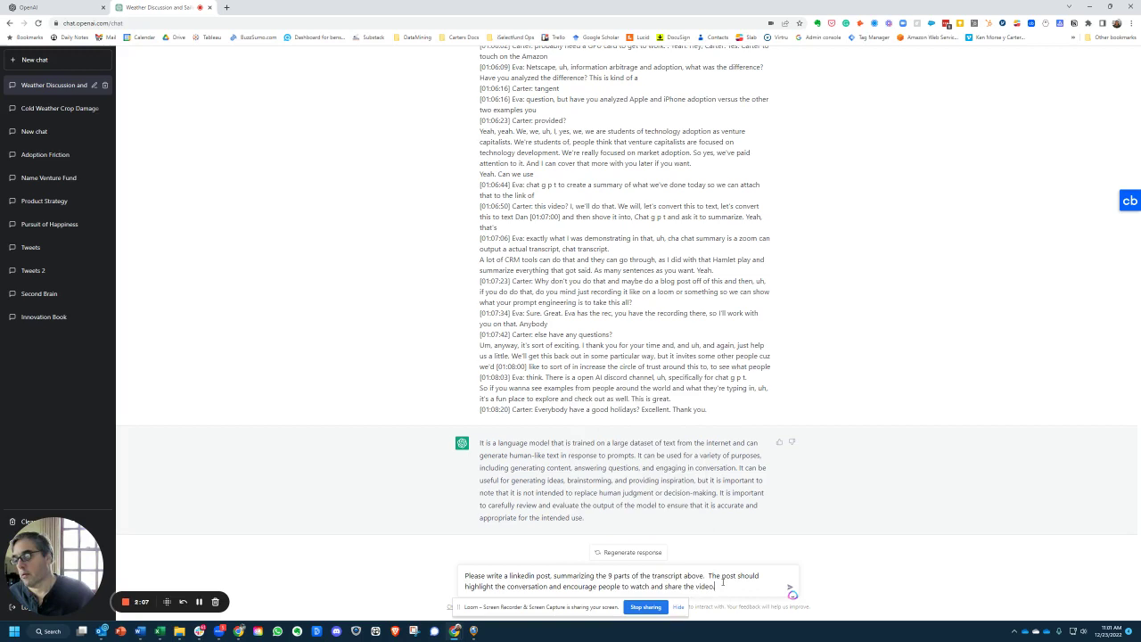
# Send the request and receive a bullet-point GPT-3 LinkedIn post with a watch-and-share call.
pyautogui.press('Return')
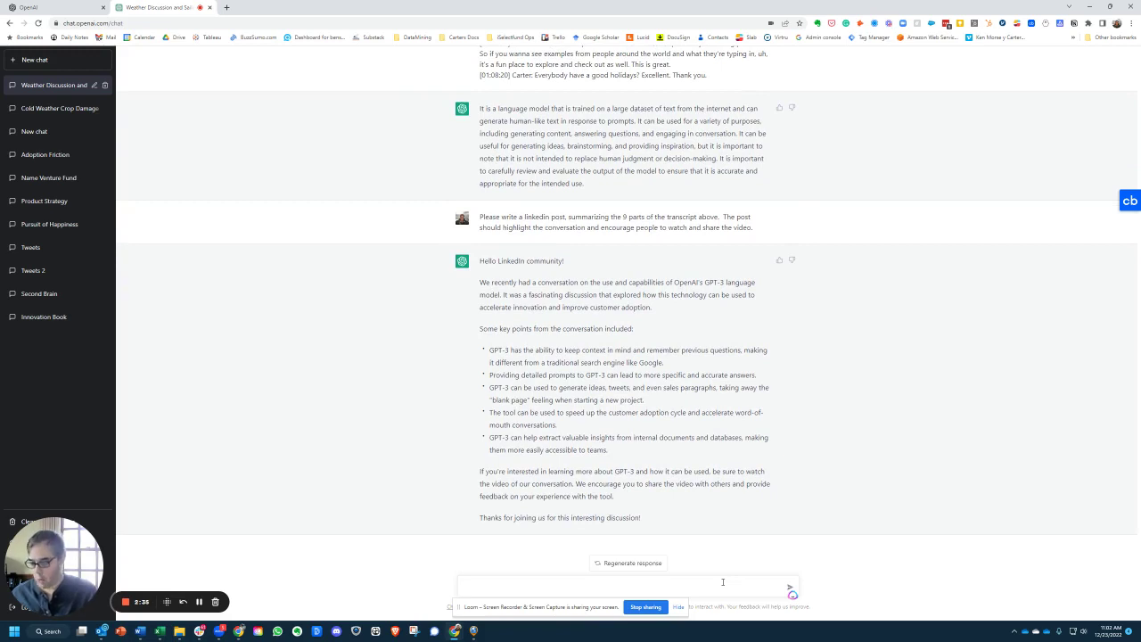
# Ask 'Write a similar post that I can tweet' and get a hashtagged tweet.
pyautogui.write('Write ')
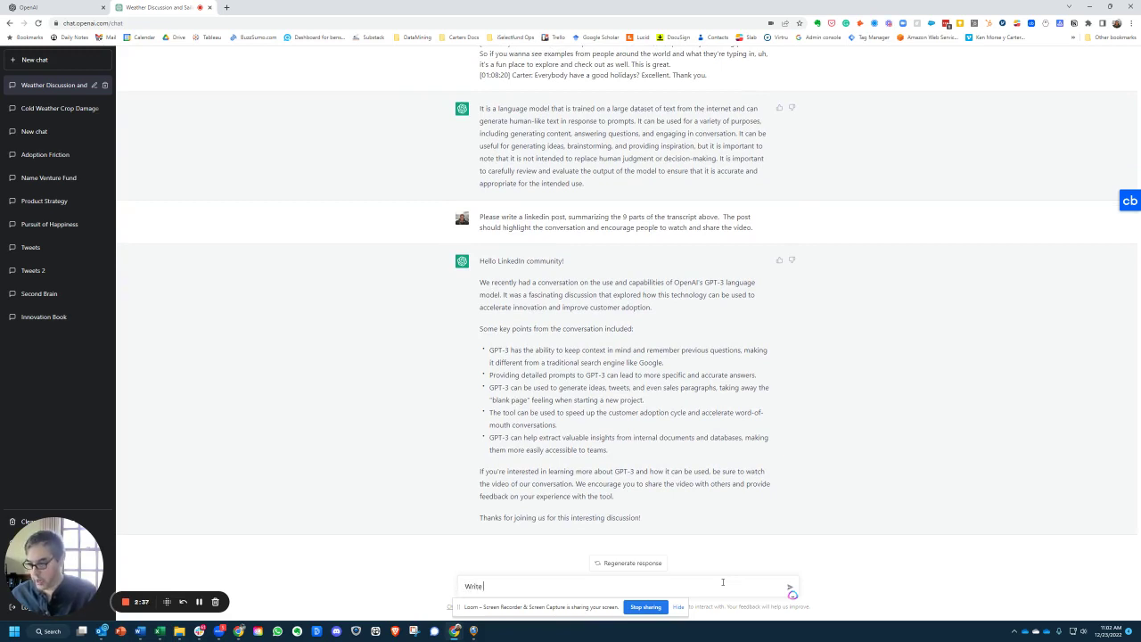
pyautogui.write('a simi')
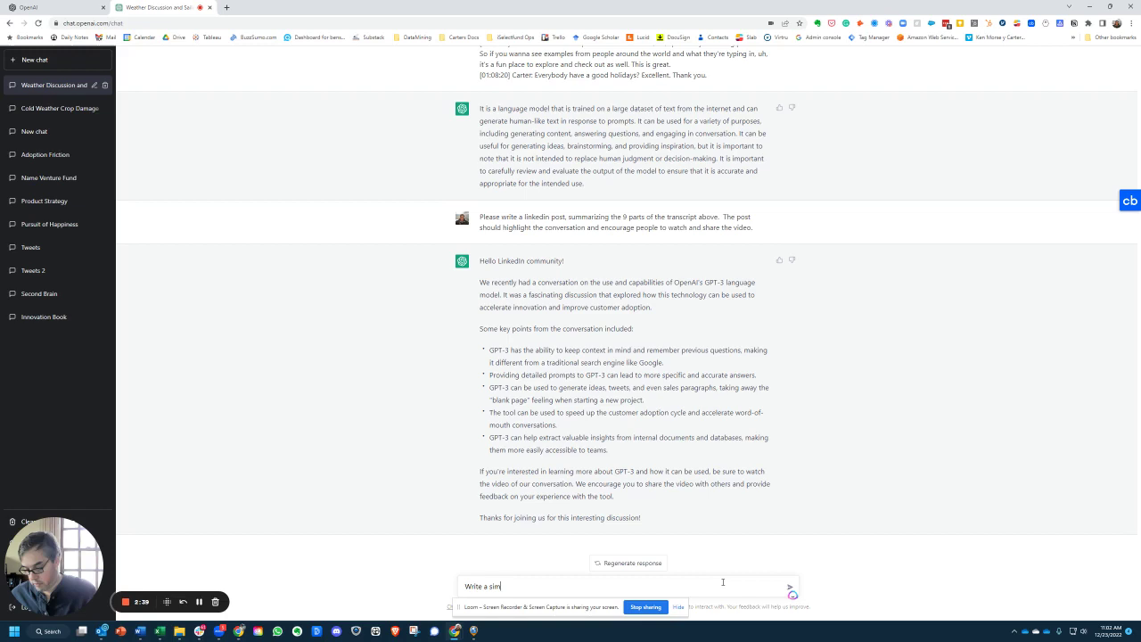
pyautogui.write('lar post')
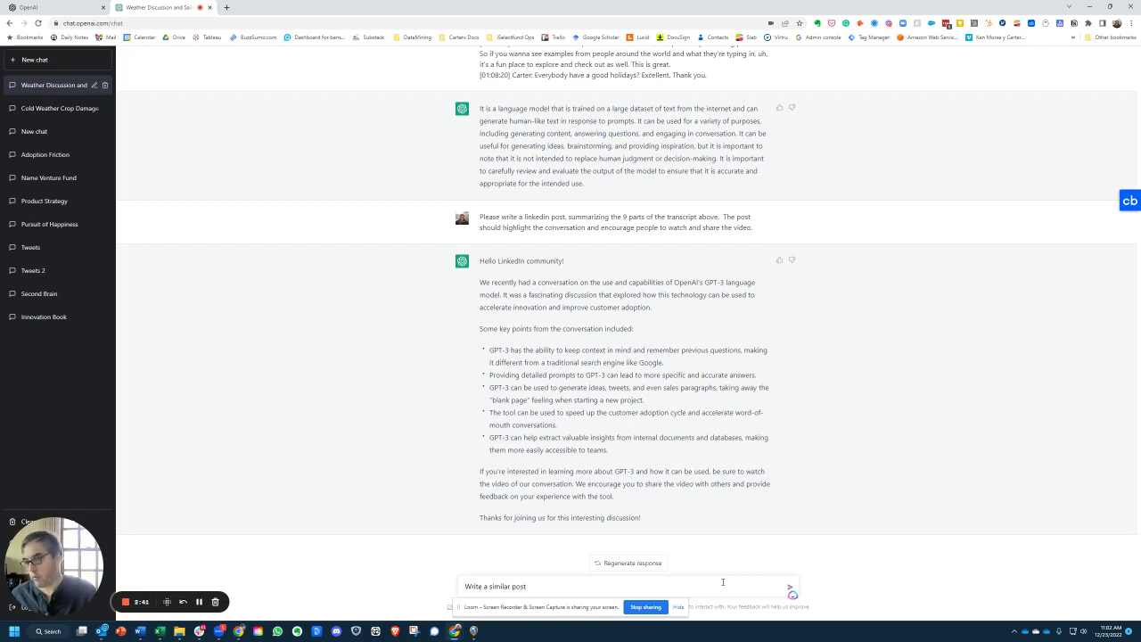
pyautogui.write(' that i')
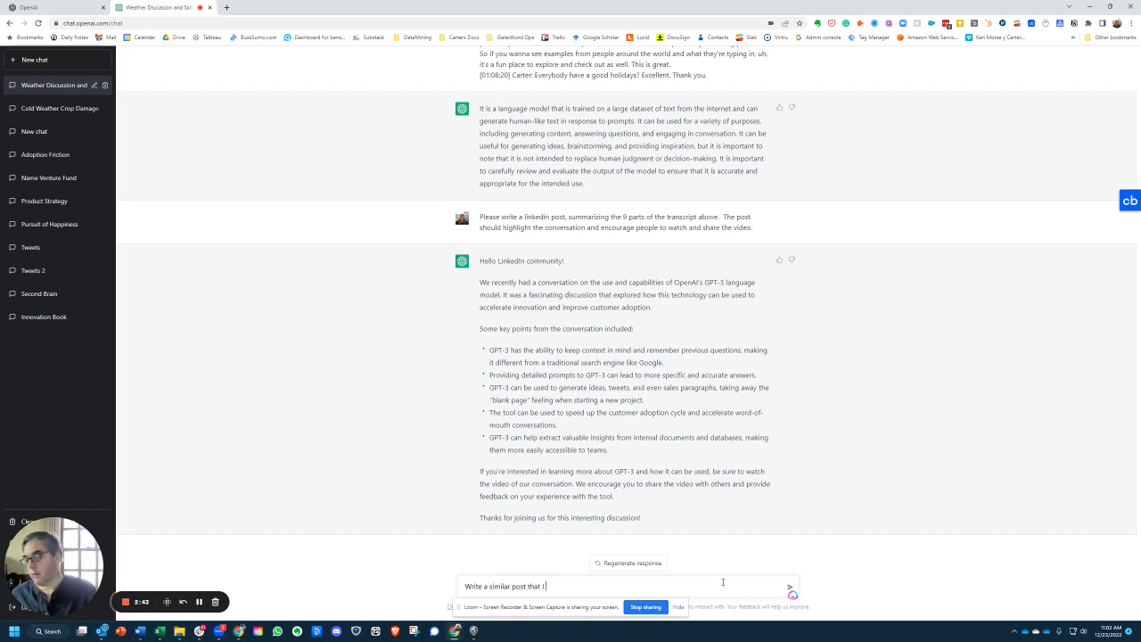
pyautogui.write(' can t')
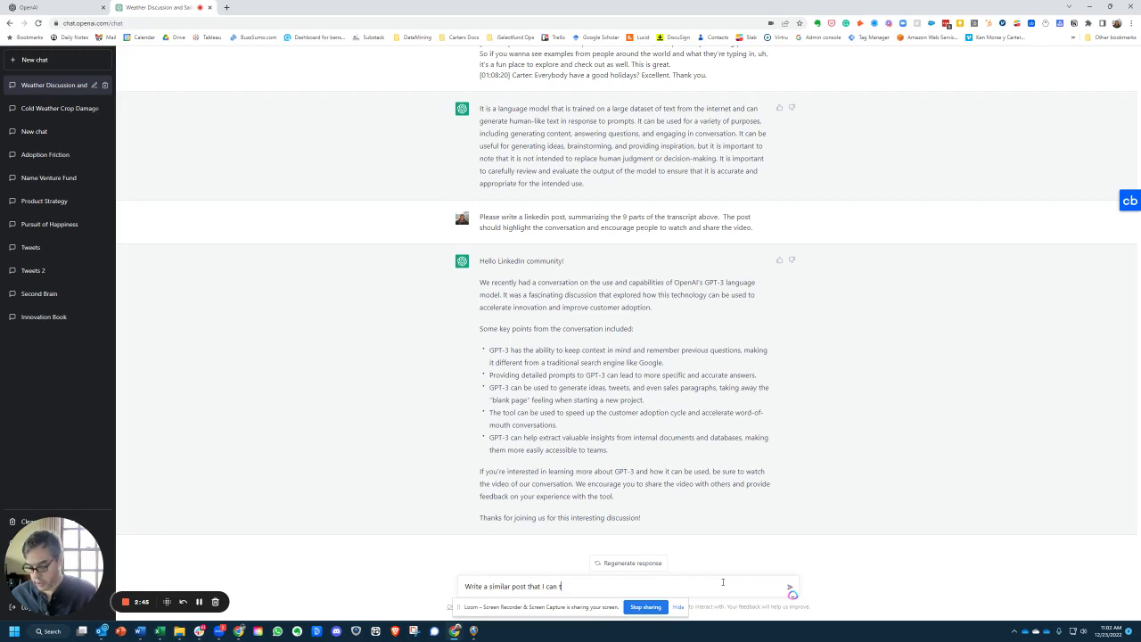
pyautogui.write('wee')
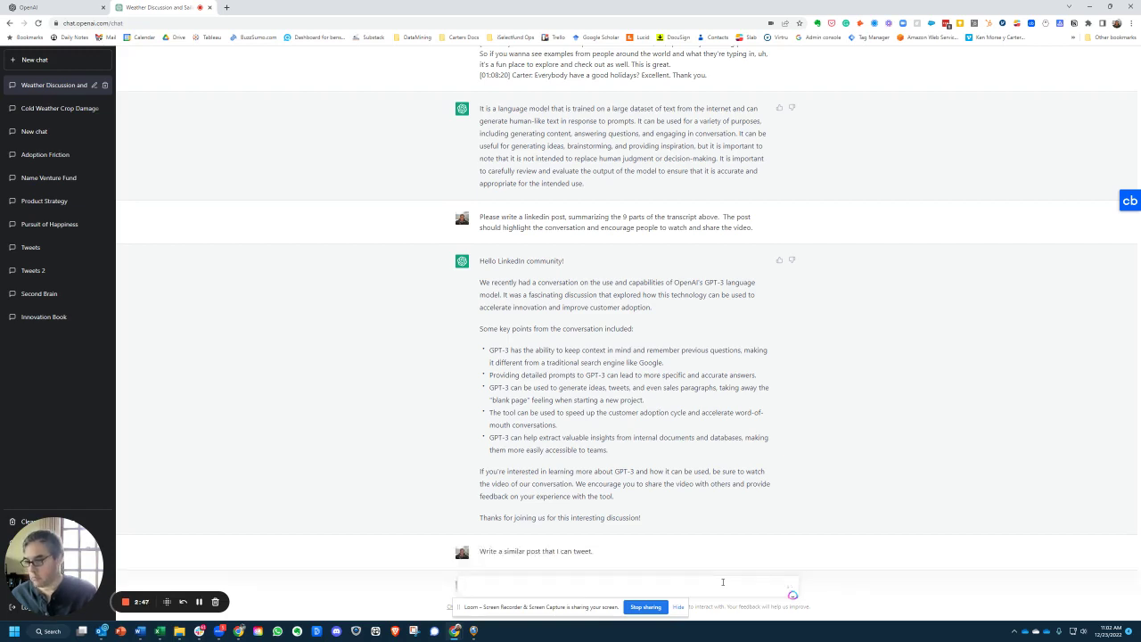
pyautogui.press('Return')
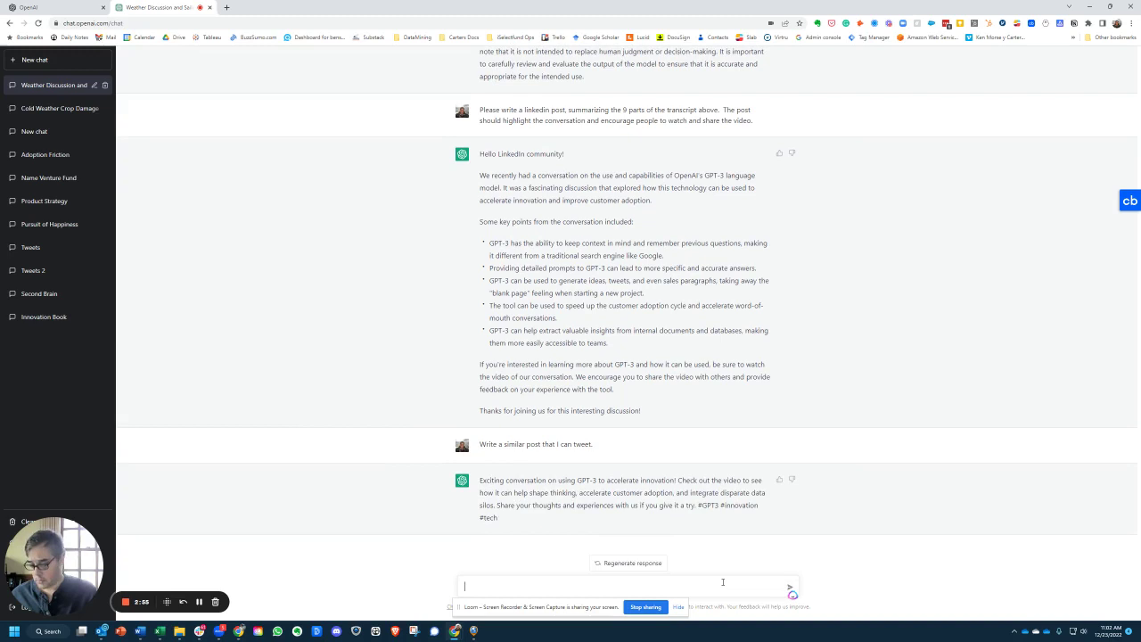
# Request 'Now write a tweet thread' and receive a nine-tweet thread ending with #GPT #AI.
pyautogui.write('Now write')
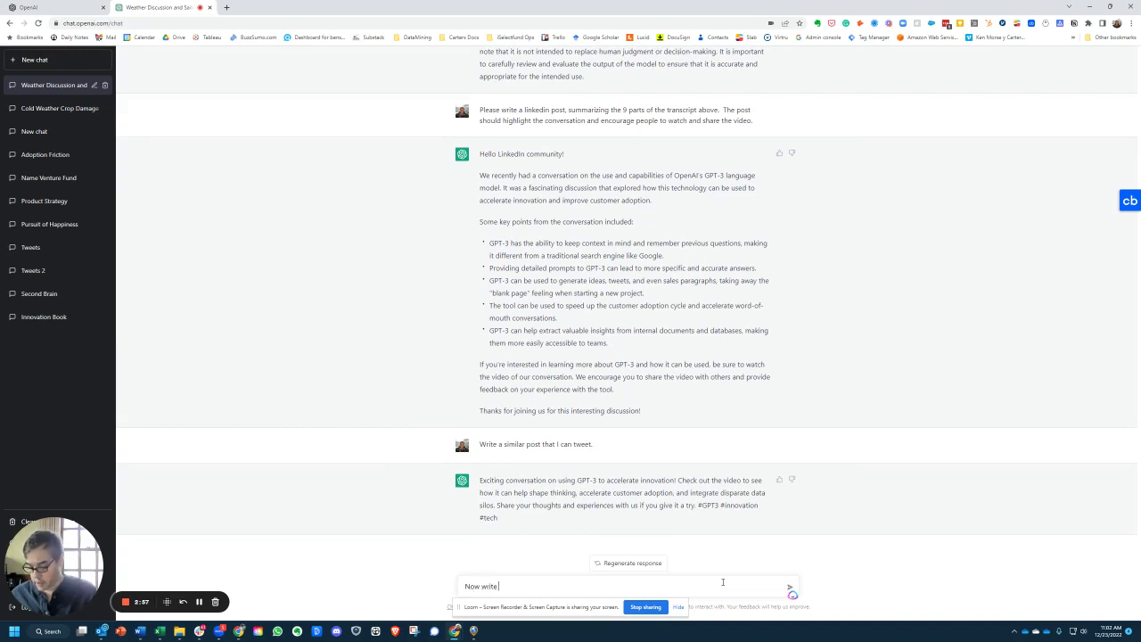
pyautogui.write(' a twe')
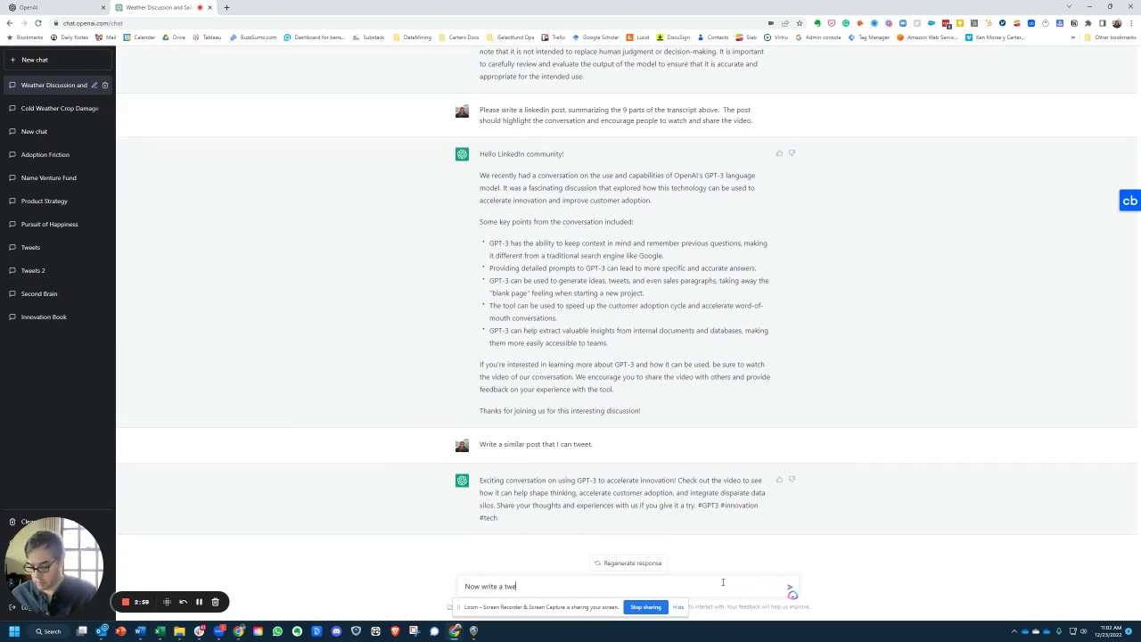
pyautogui.write('et thre')
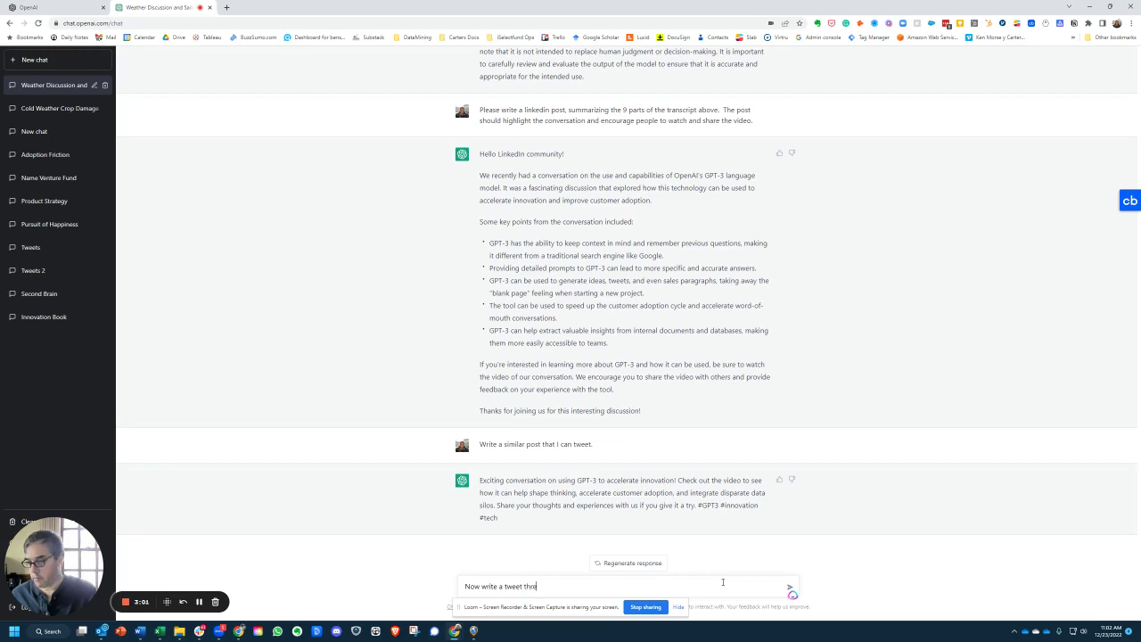
pyautogui.write('ad')
pyautogui.press('Return')
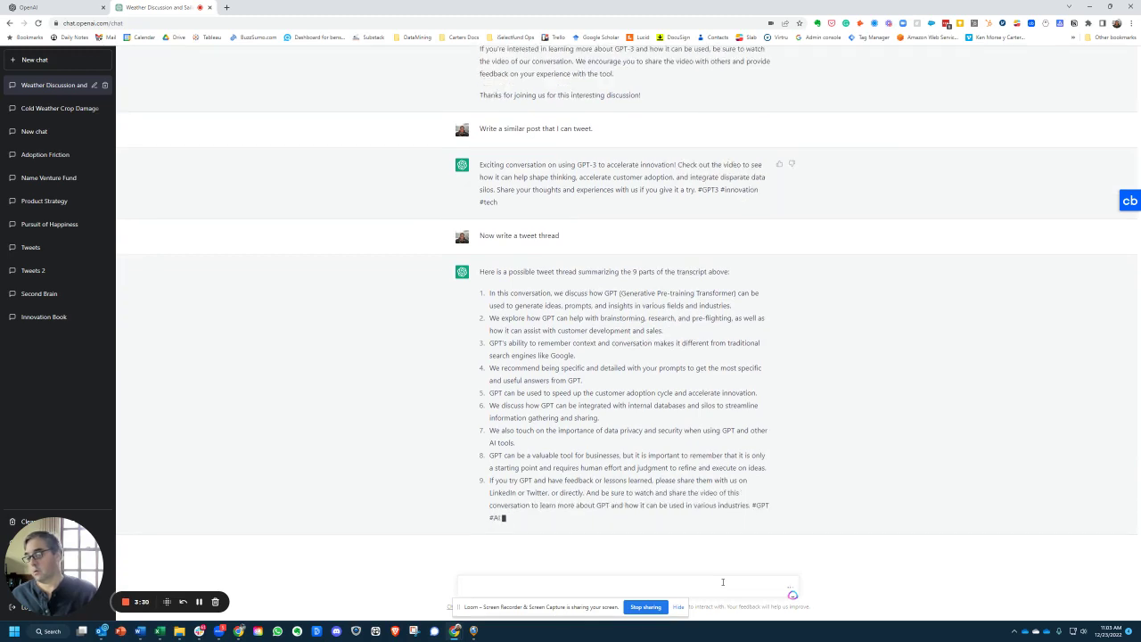
# Request an email getting people to sign up for the Zoom call hosted next Friday.
pyautogui.write('N')
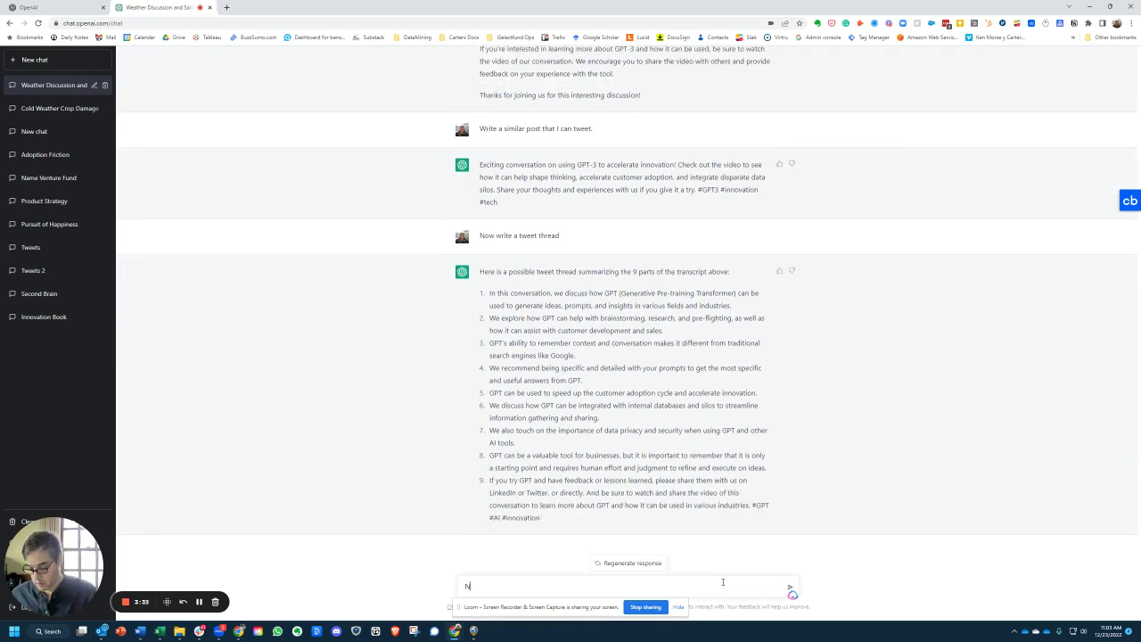
pyautogui.write('ow write an')
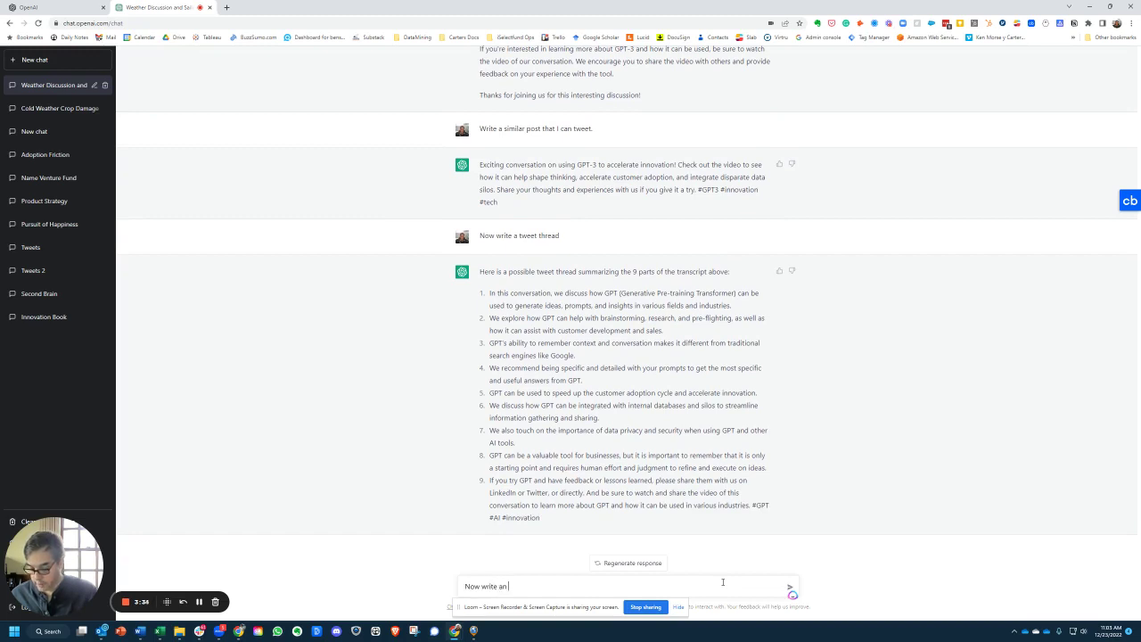
pyautogui.write(' email I can')
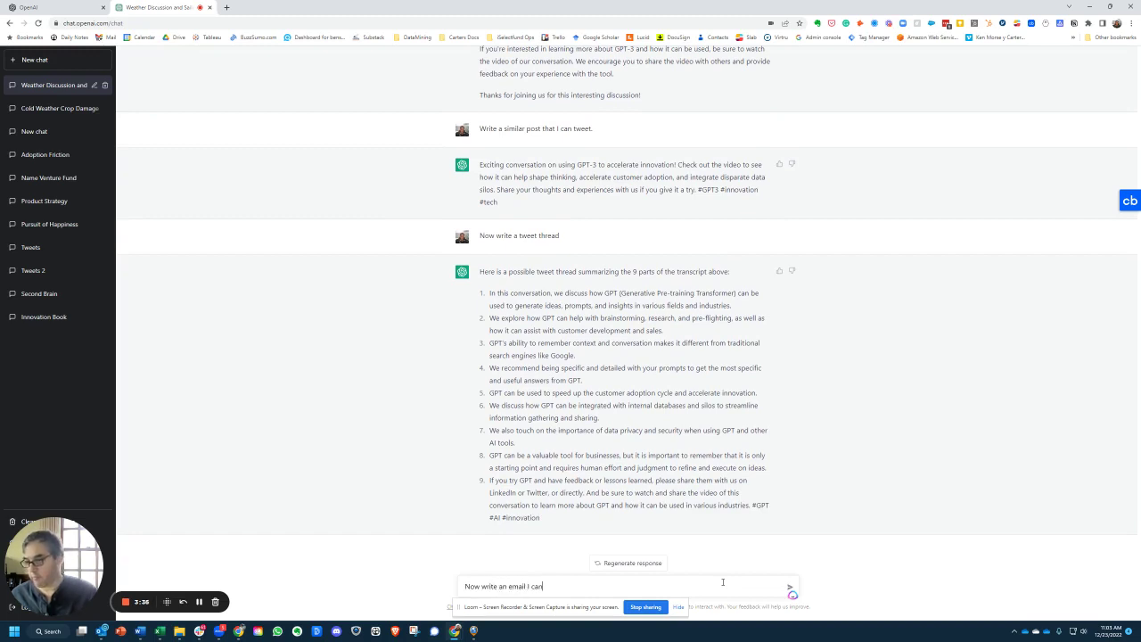
pyautogui.write(' send to')
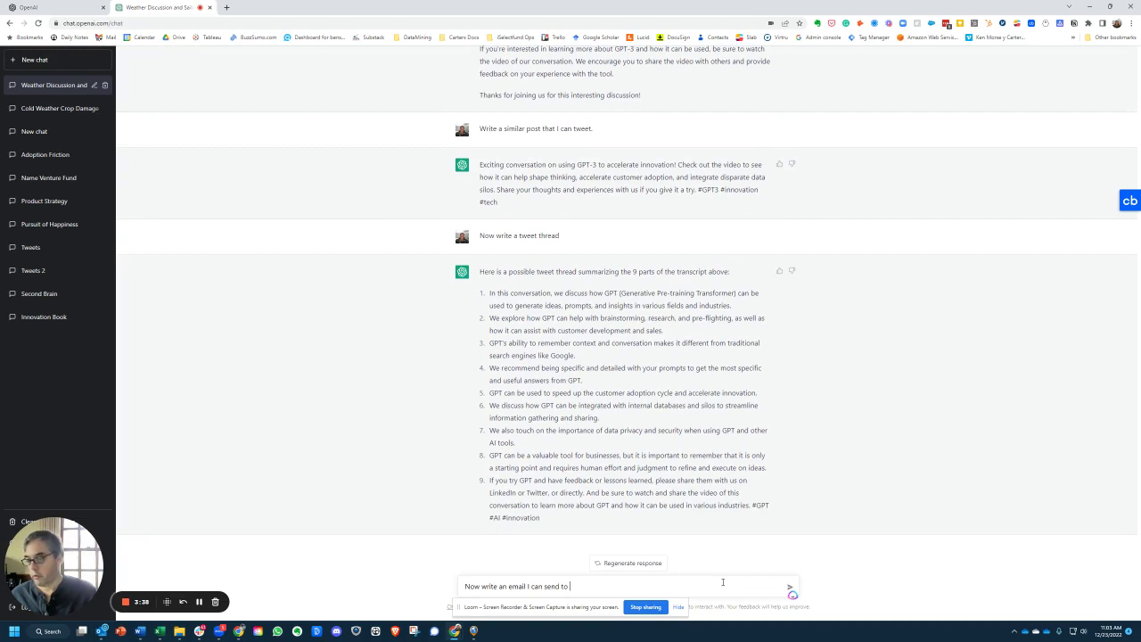
pyautogui.write(' l')
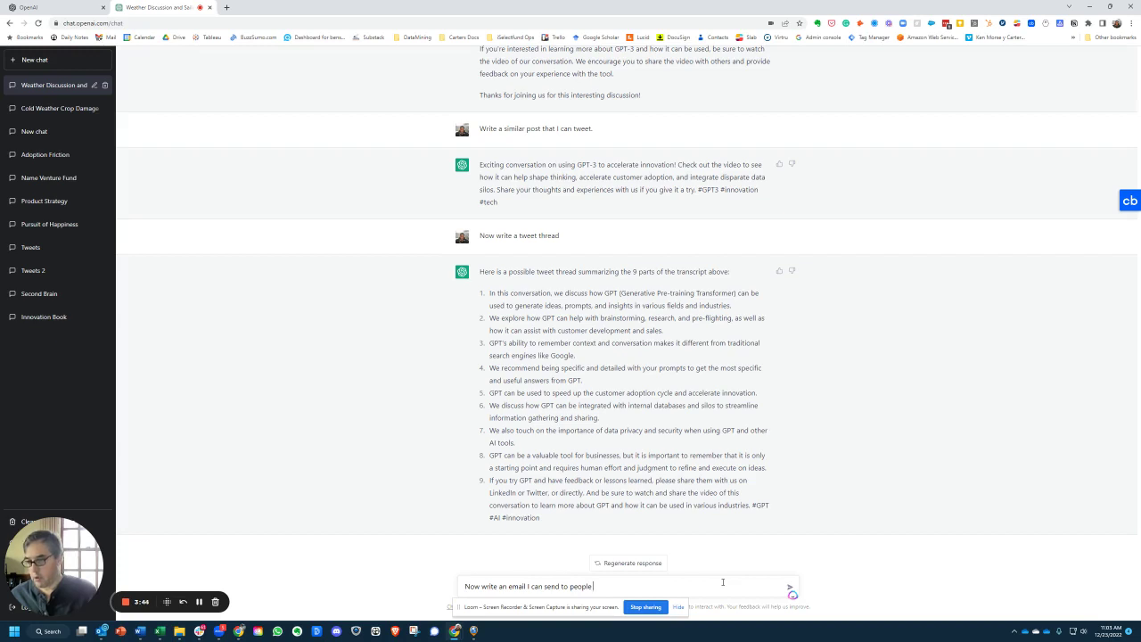
pyautogui.write('get ')
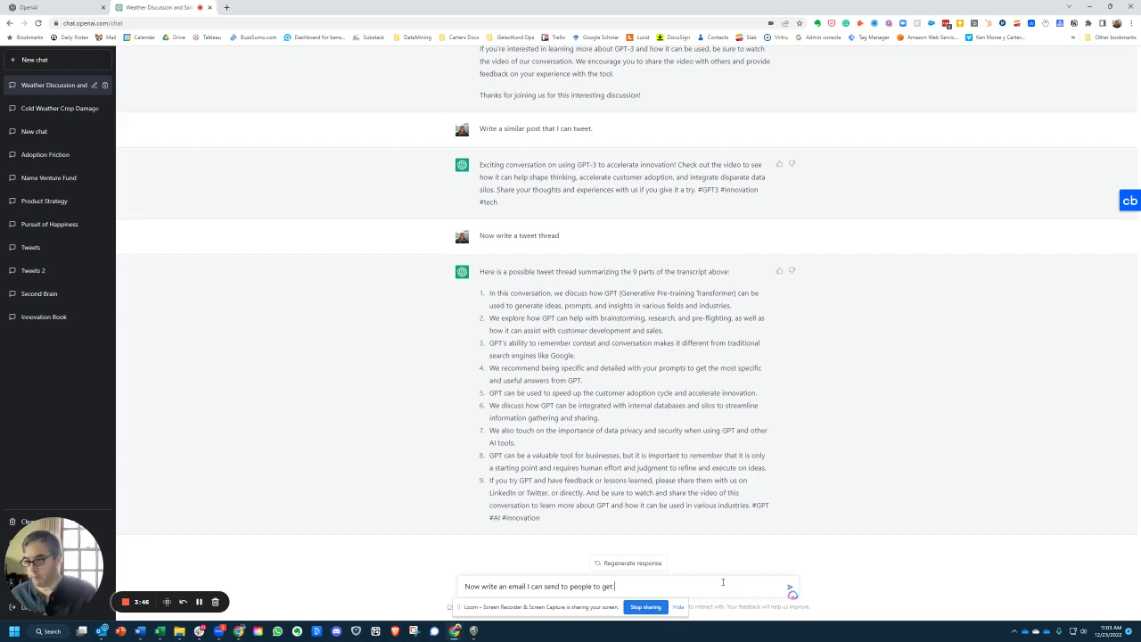
pyautogui.write('them to signup')
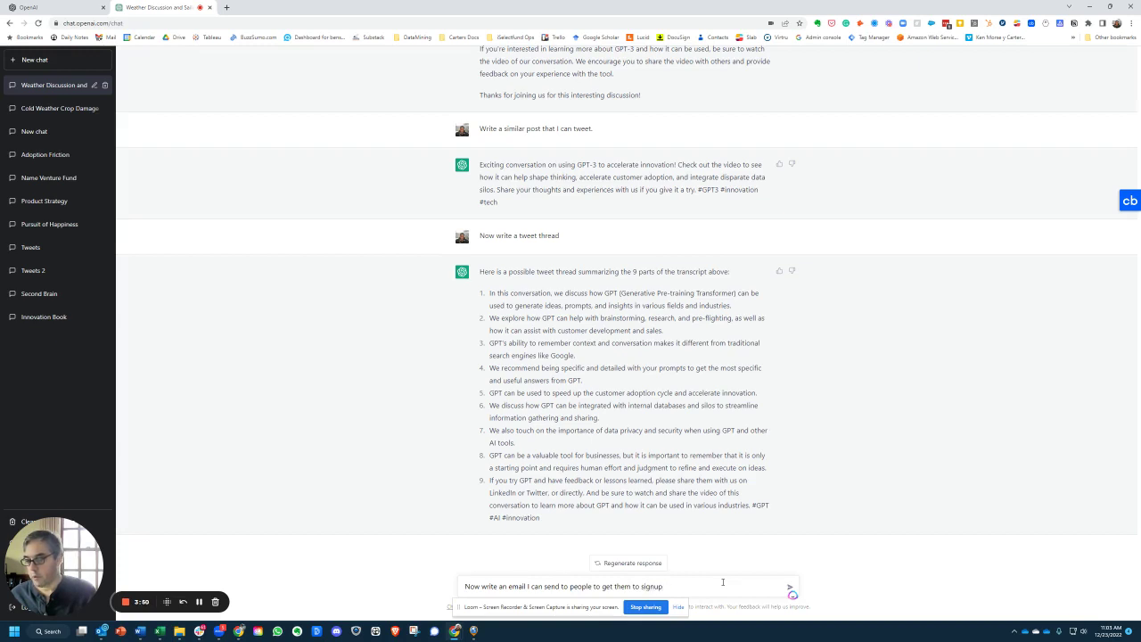
pyautogui.write(' her ')
pyautogui.write('n to h')
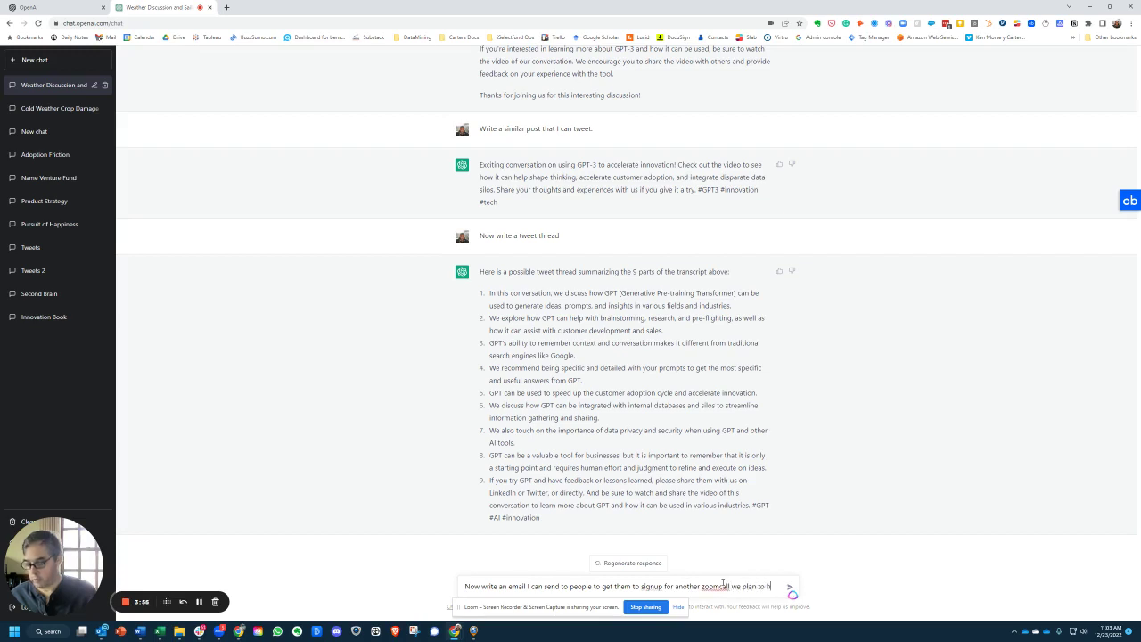
pyautogui.write('ost next t')
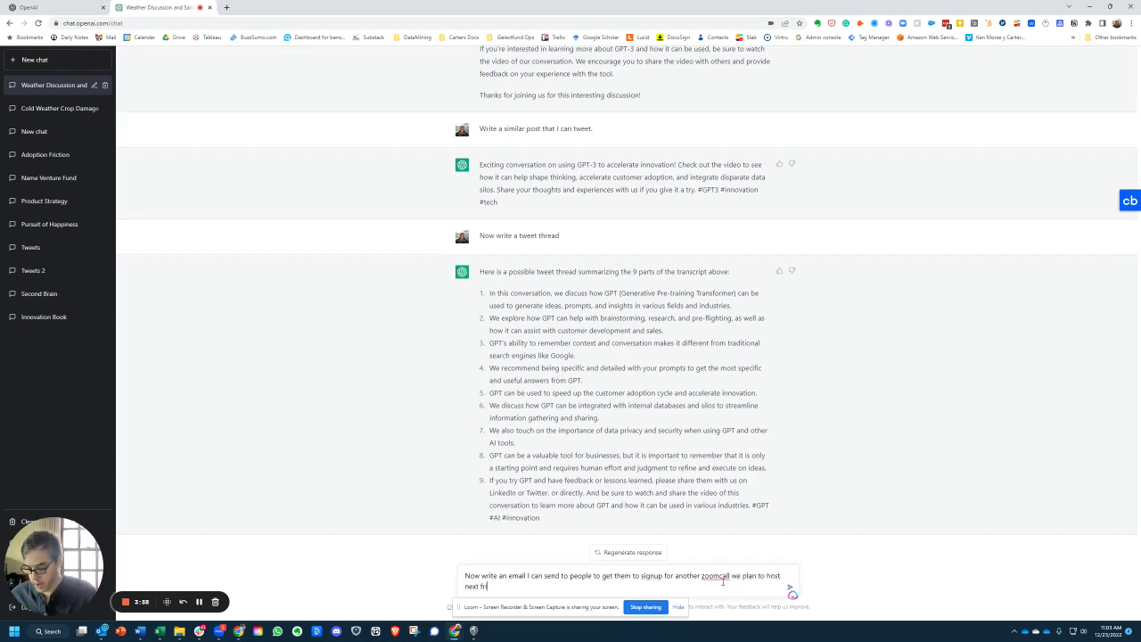
pyautogui.write('iday.')
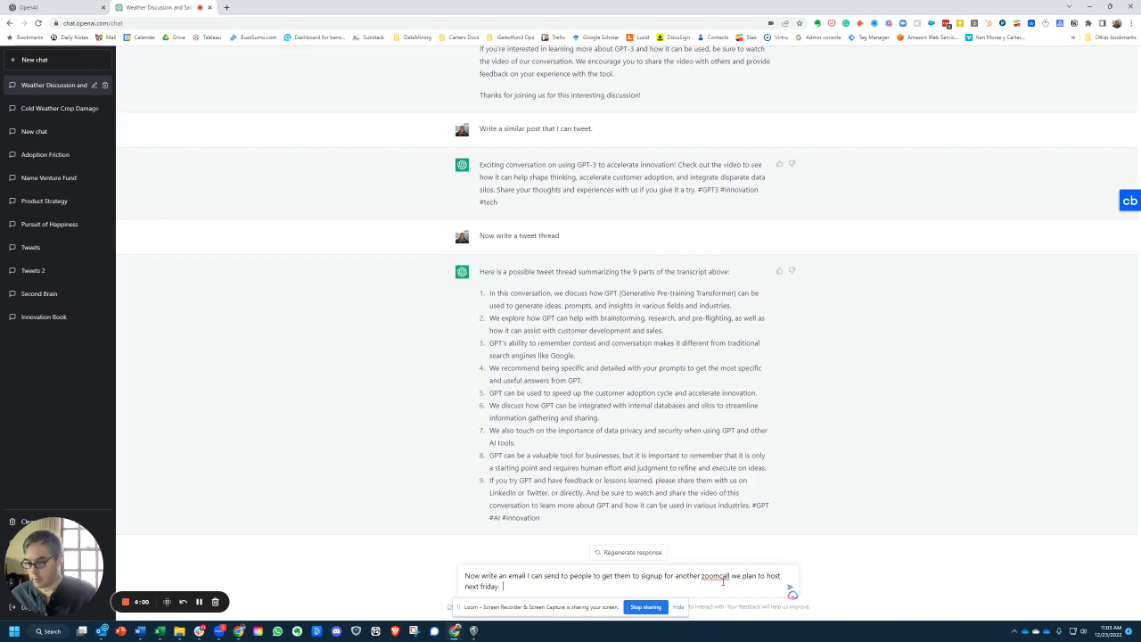
pyautogui.press('Return')
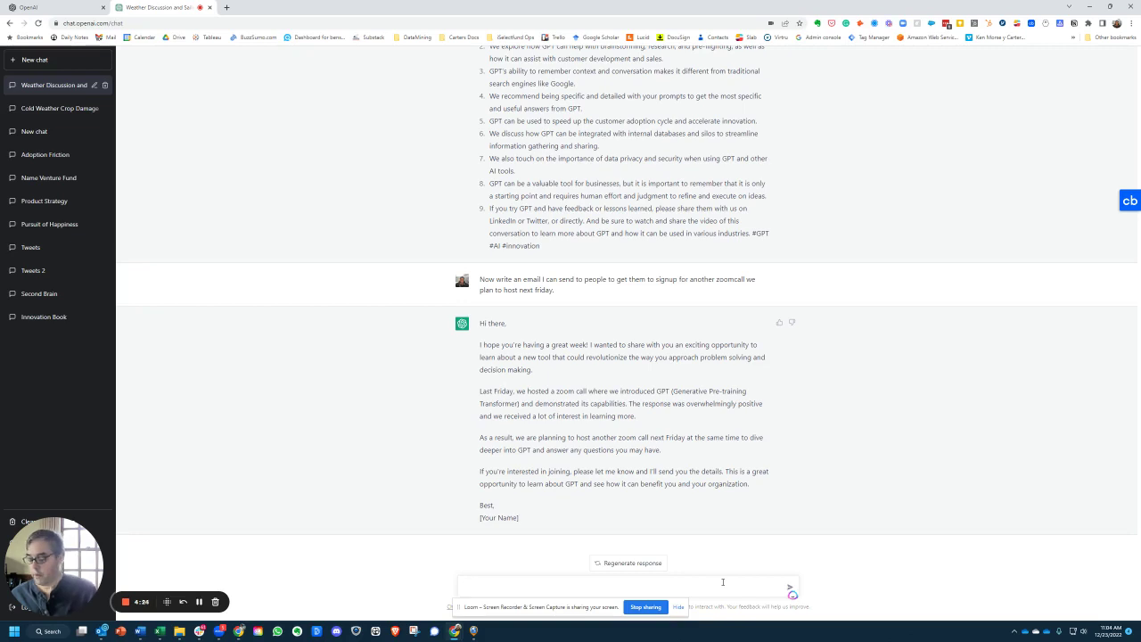
# Draft a prompt for 10 thought-provoking questions to tweet, encouraging signups for next Friday's Zoom.
pyautogui.write('Generate 1')
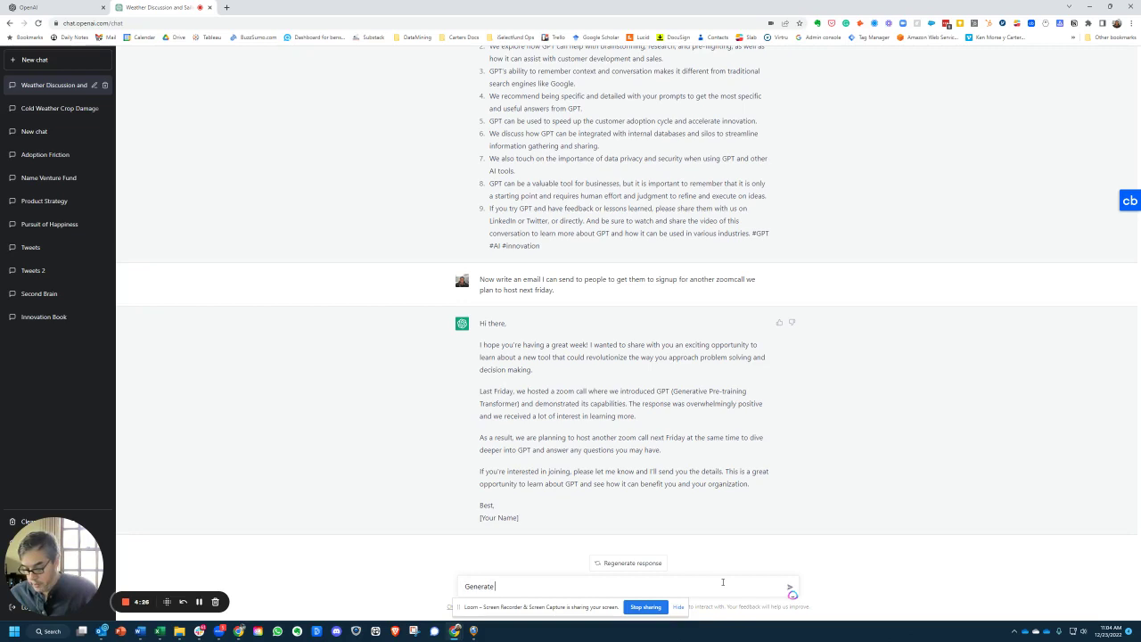
pyautogui.write('0')
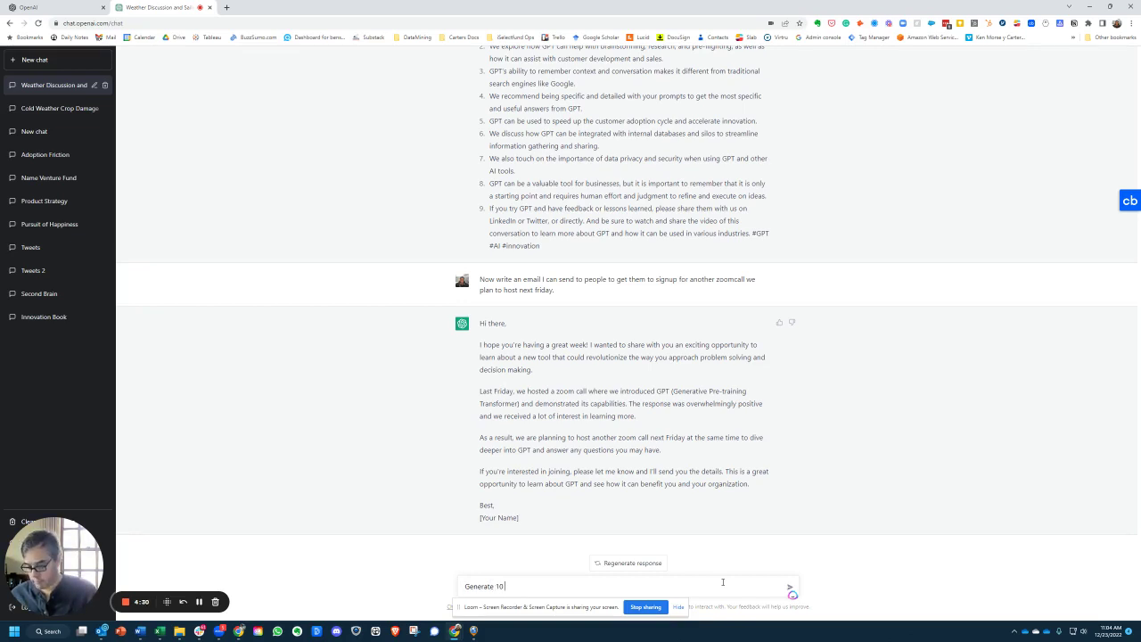
pyautogui.write(' thought prov')
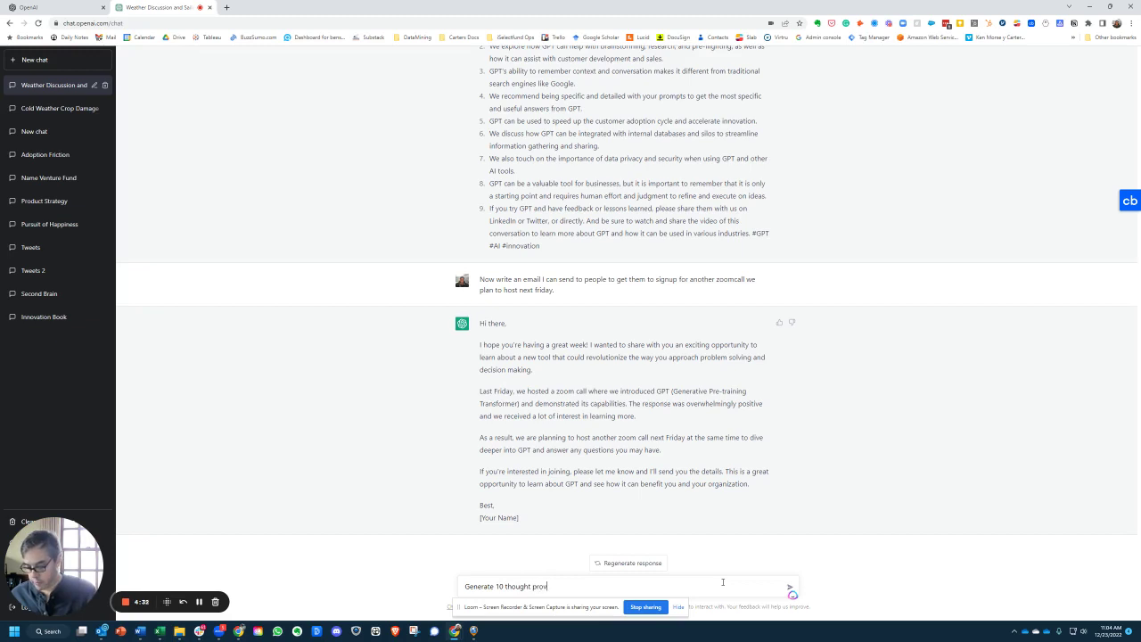
pyautogui.write('oking')
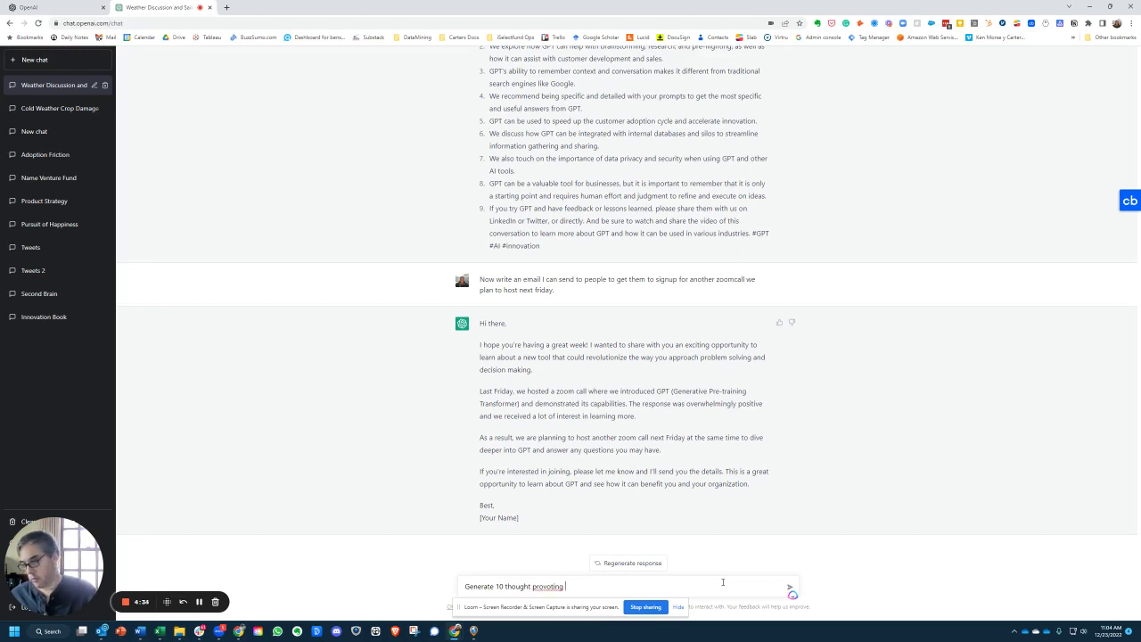
pyautogui.press('BackSpace')
pyautogui.press('BackSpace')
pyautogui.write('king')
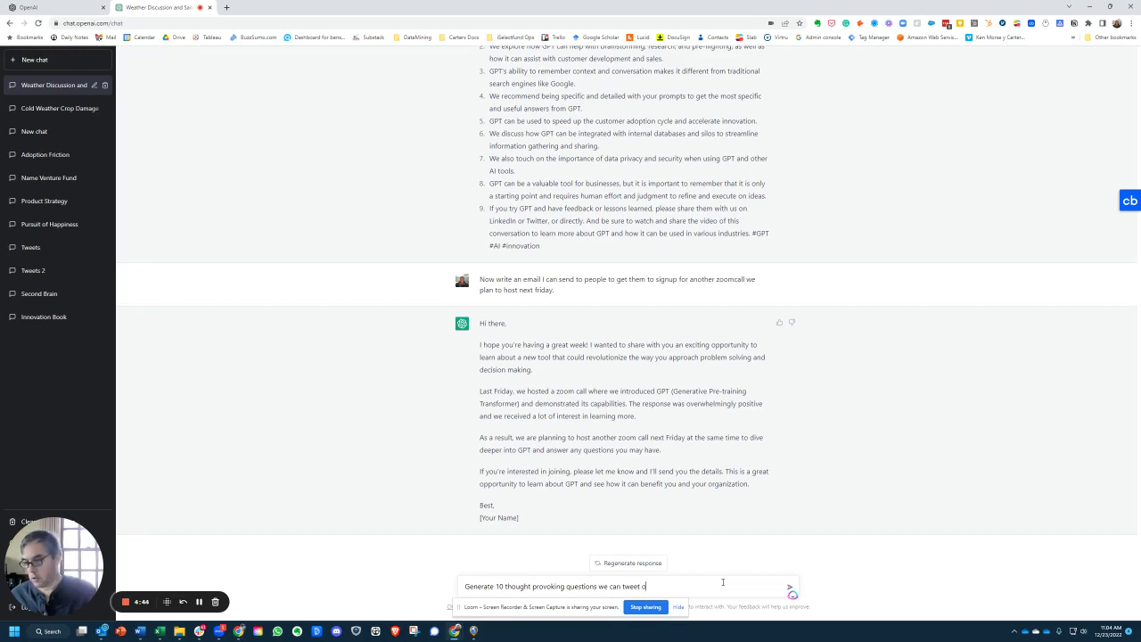
pyautogui.write('the coming')
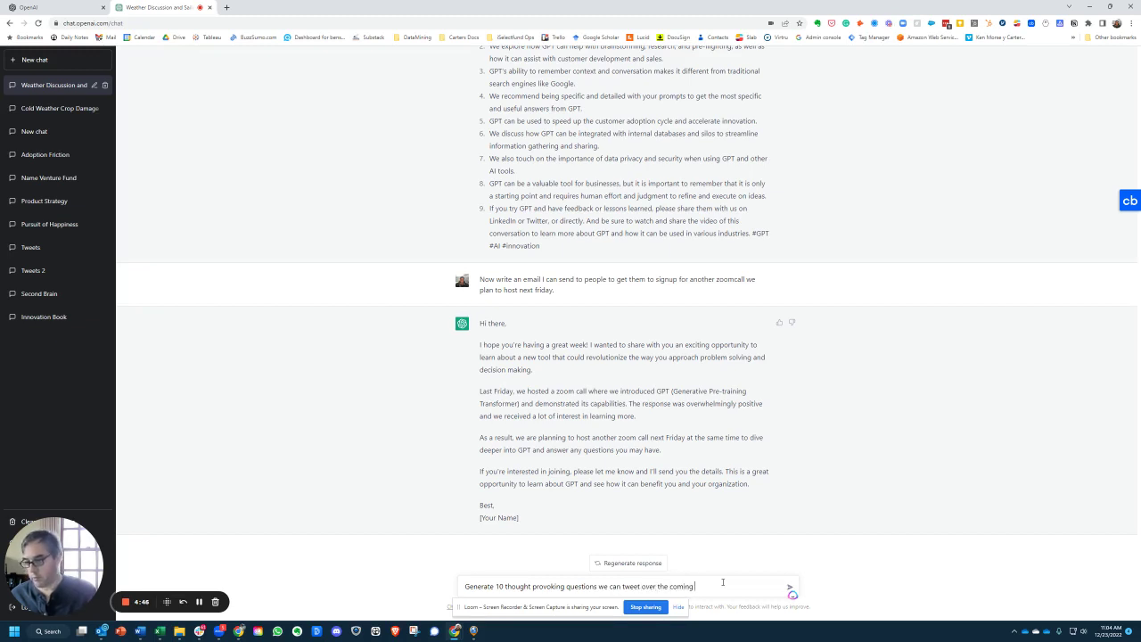
pyautogui.write(' week, that')
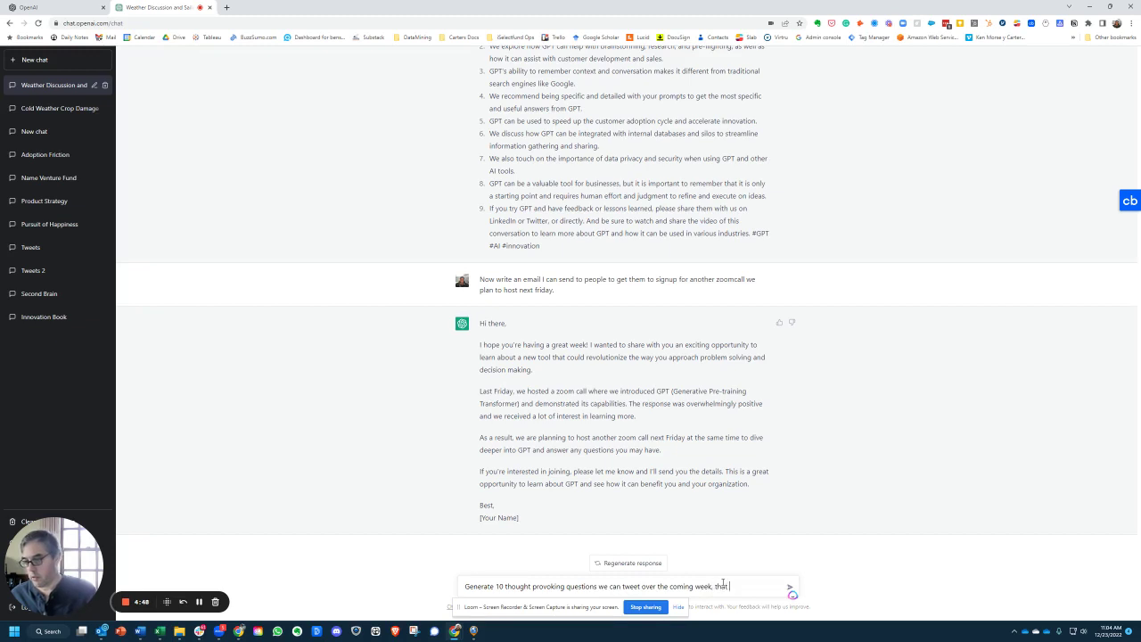
pyautogui.press('BackSpace')
pyautogui.press('BackSpace')
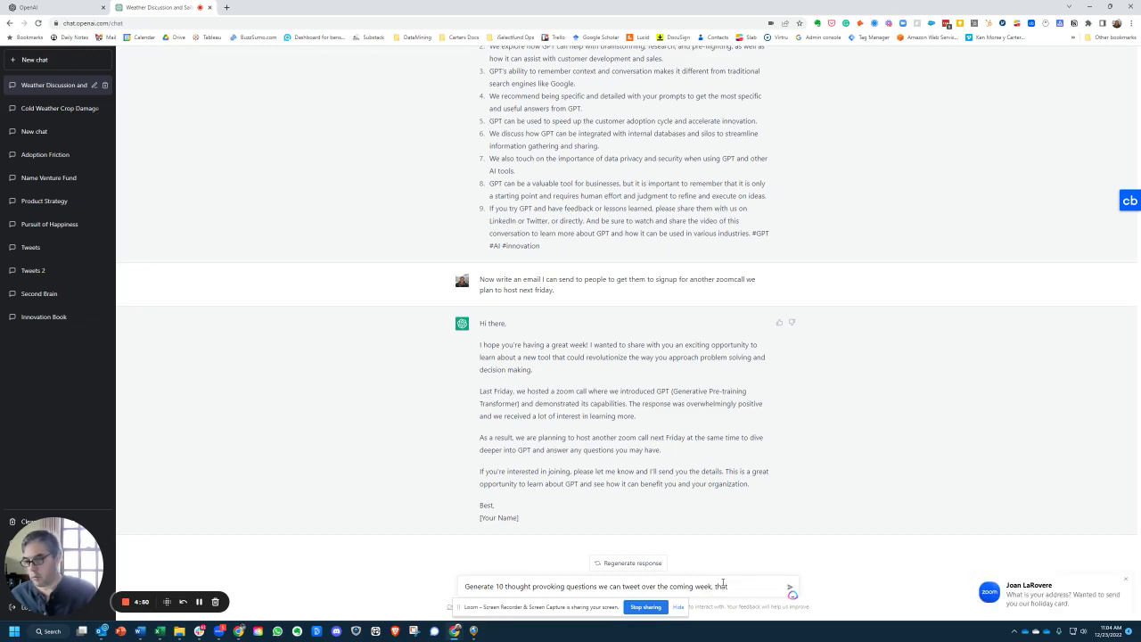
pyautogui.press('BackSpace')
pyautogui.press('BackSpace')
pyautogui.write('courage')
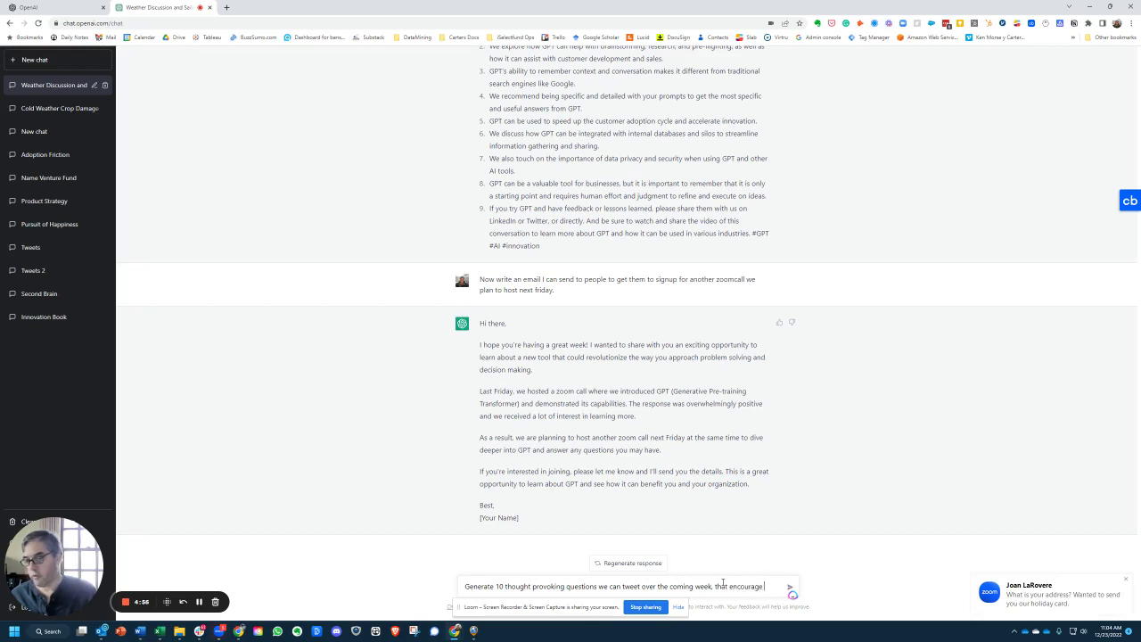
pyautogui.write(' people to s')
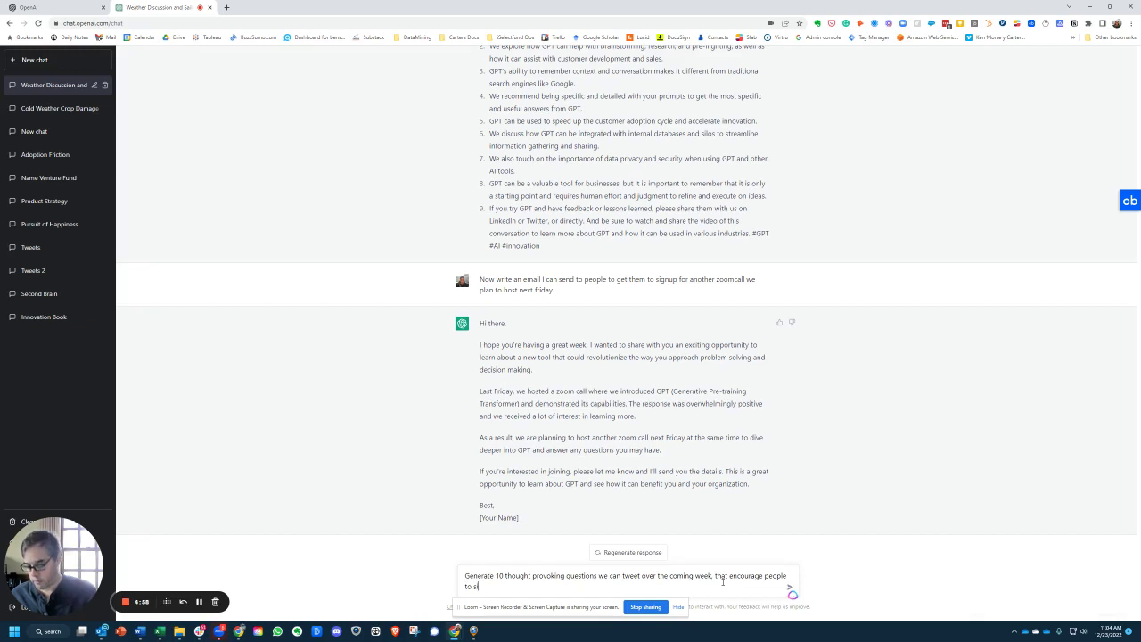
pyautogui.write('ignup and wat')
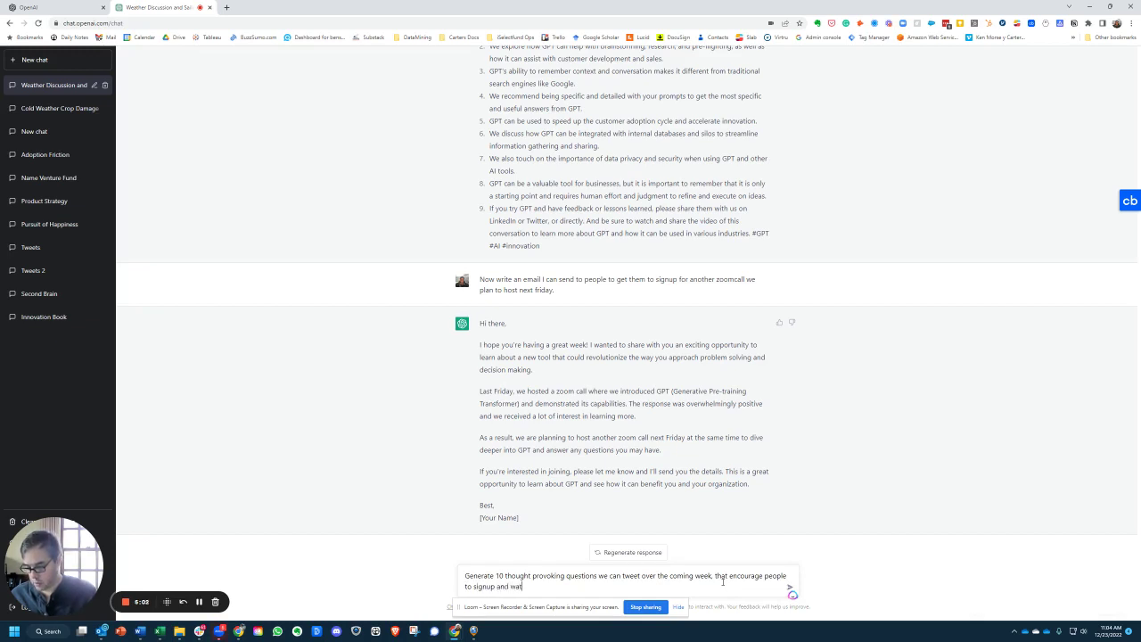
pyautogui.write('ch the')
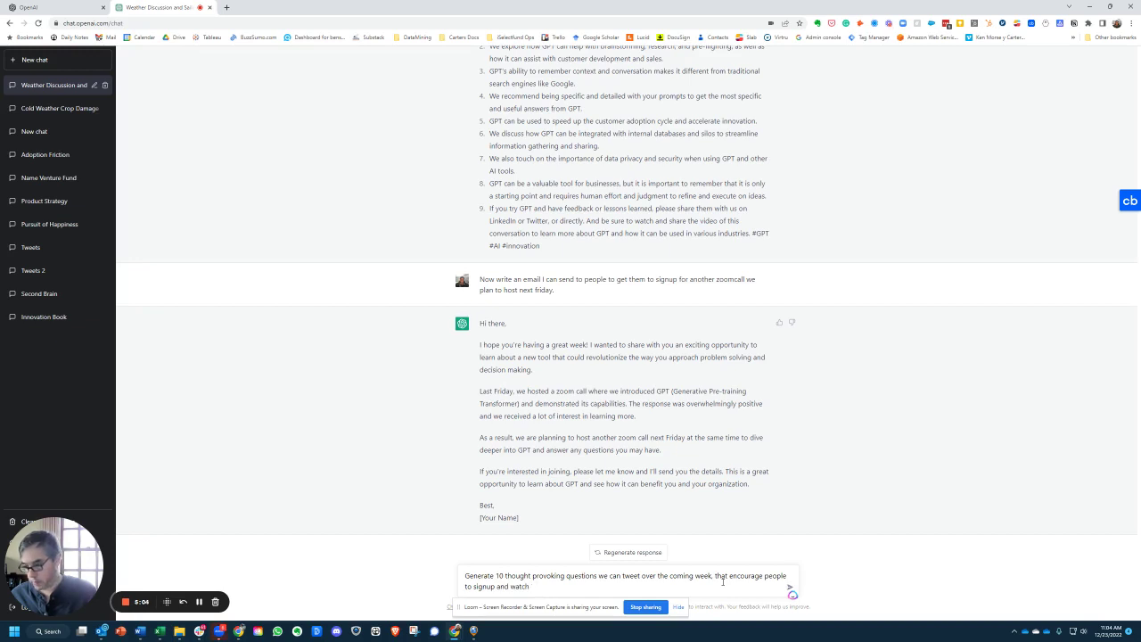
pyautogui.press('BackSpace')
pyautogui.press('BackSpace')
pyautogui.write('rticipate')
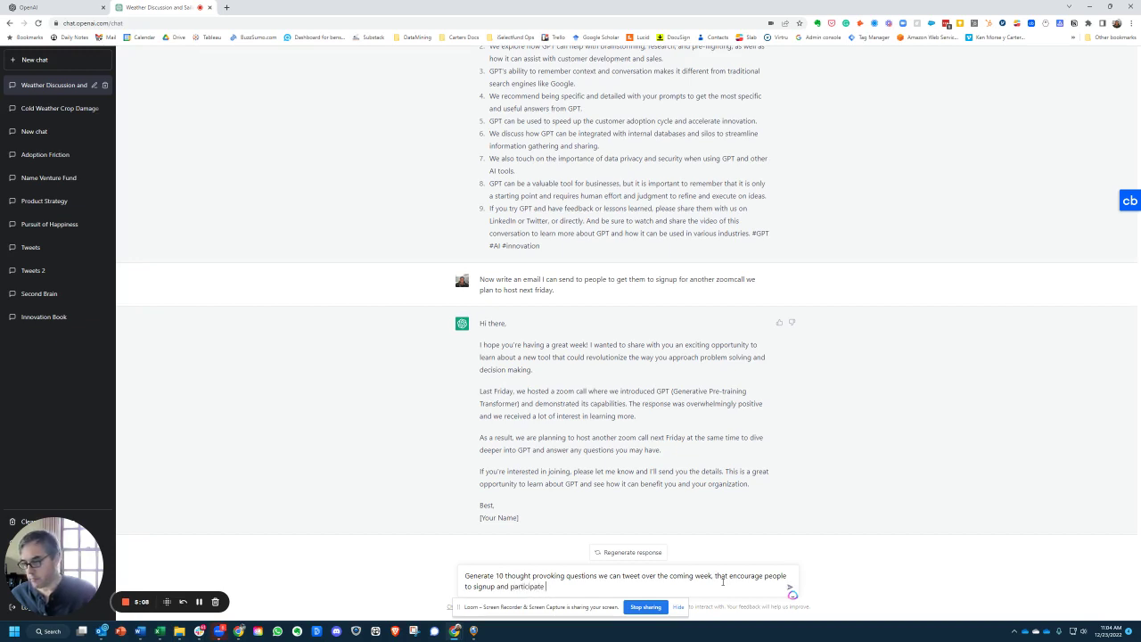
pyautogui.write('in the zoom call we are hos')
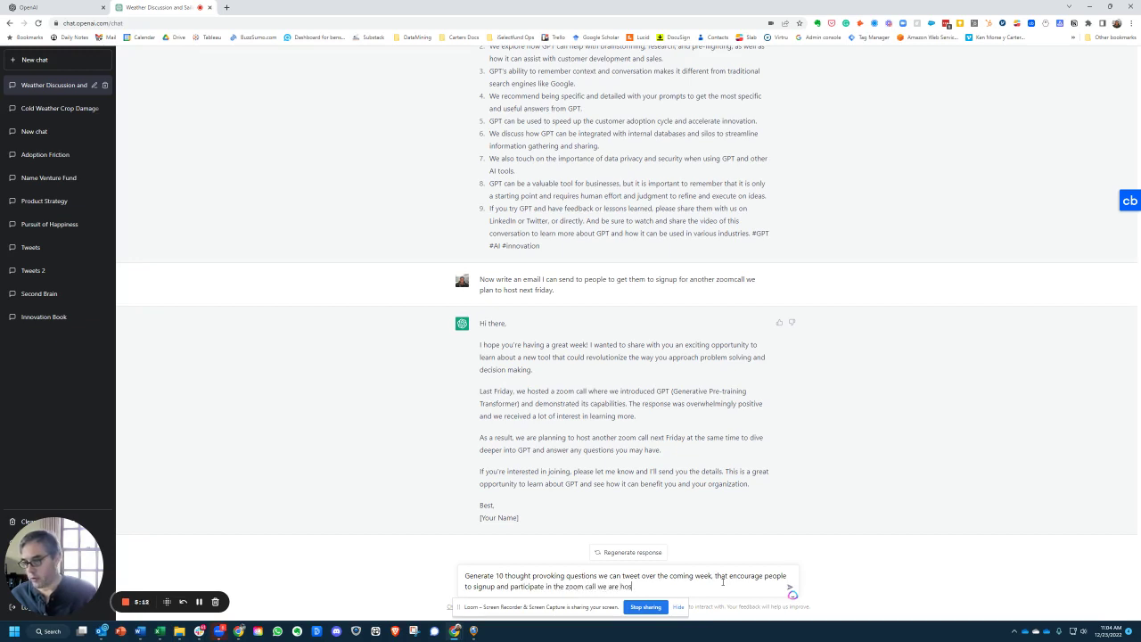
pyautogui.write('ting next fr')
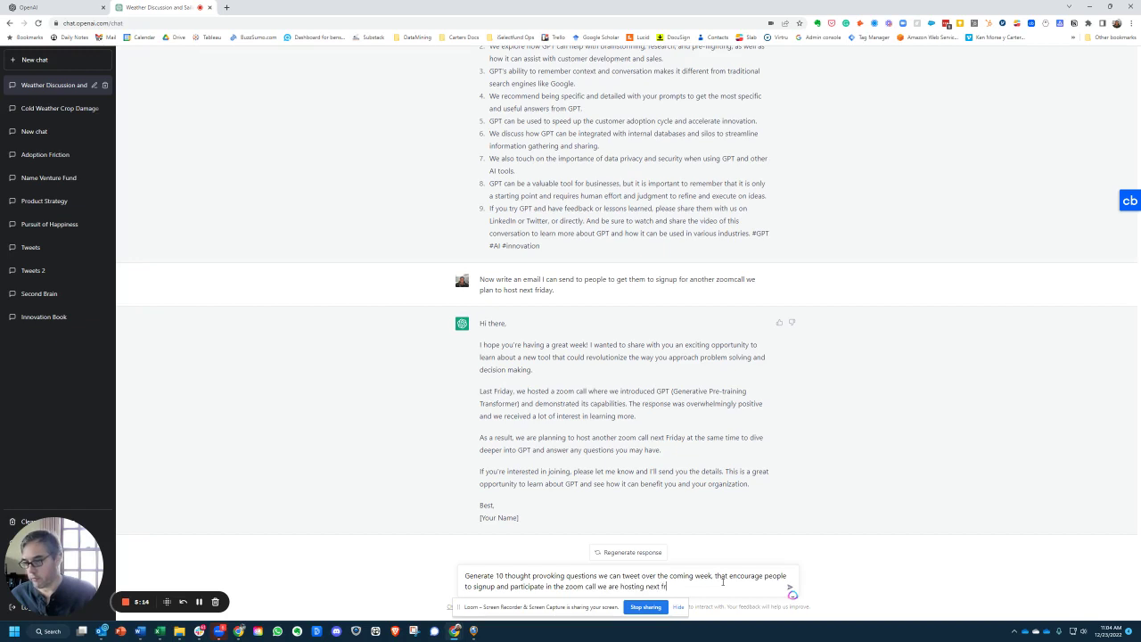
pyautogui.write('ay')
# Send the ten-tweetable-questions prompt and let ChatGPT begin its reply.
pyautogui.press('Return')
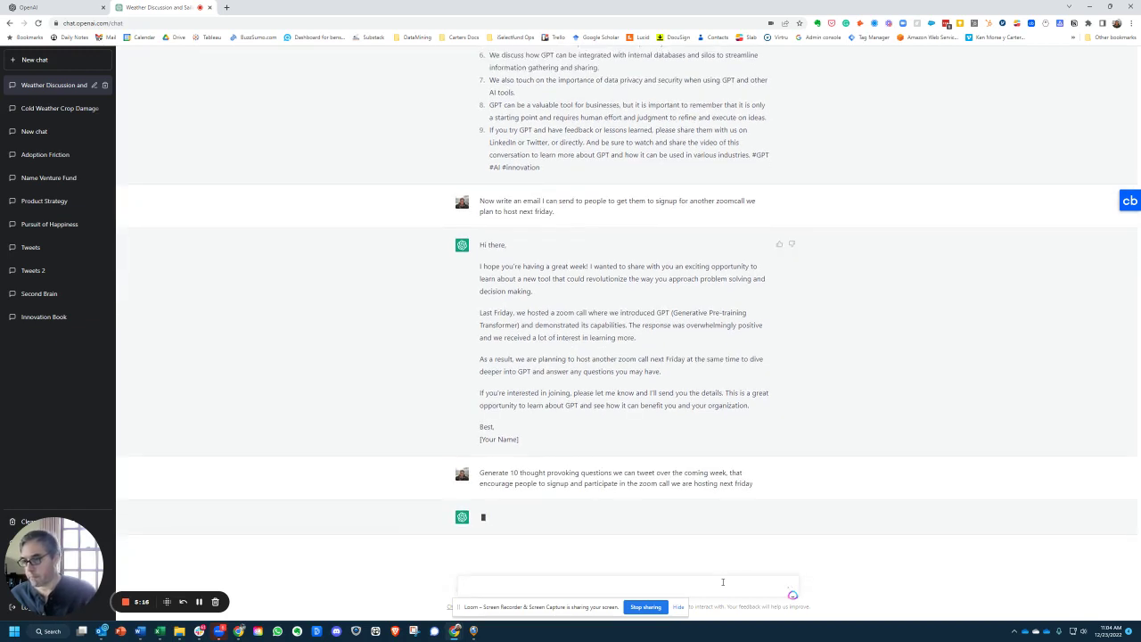